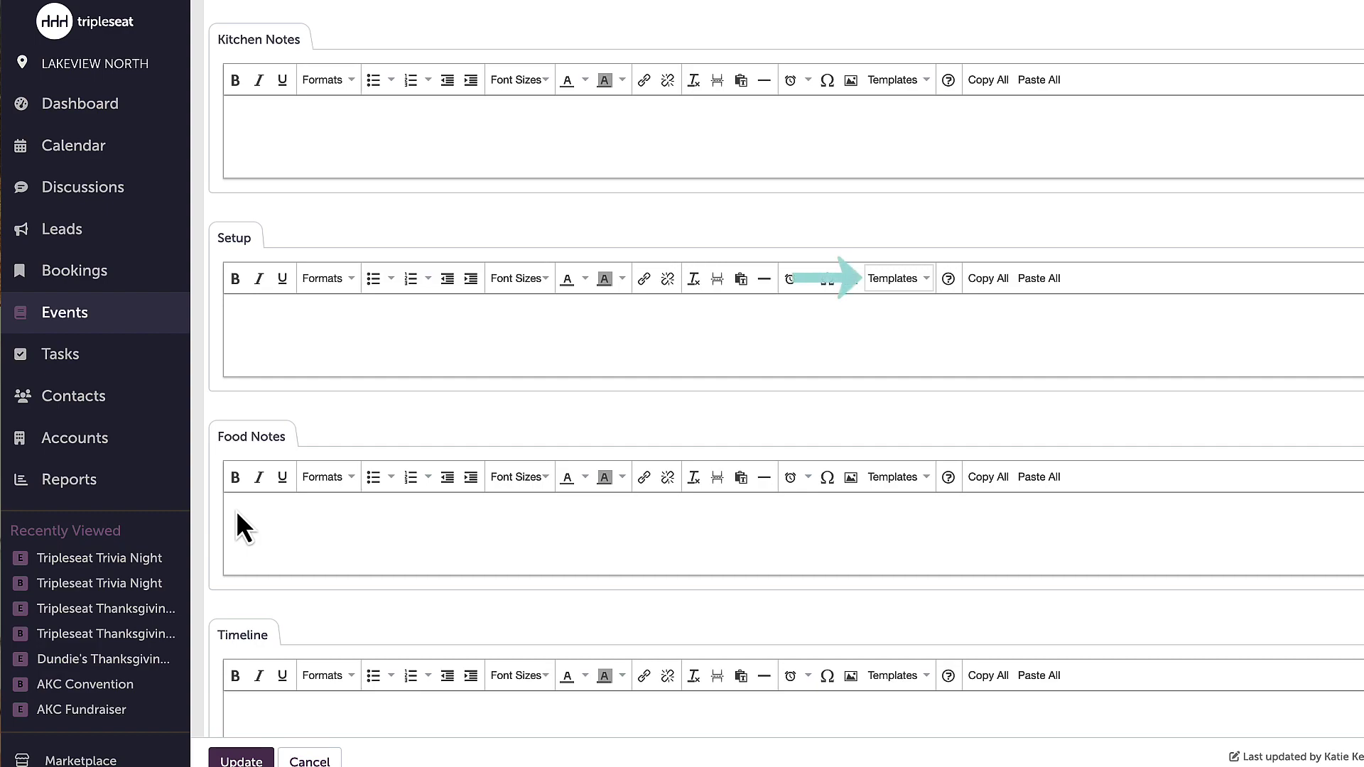
- Insert the saved 16 Tables room setup template into the event's Setup notes
click(897, 279)
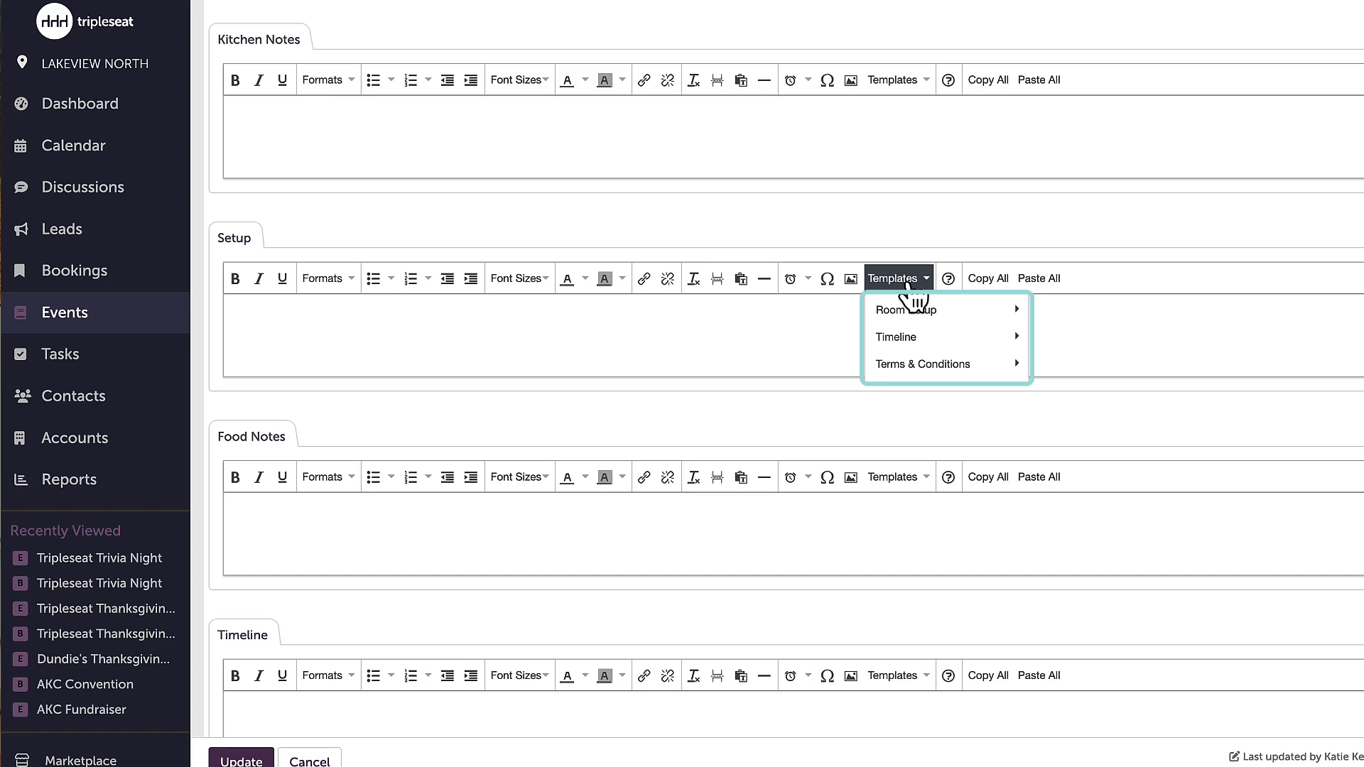
mouse_move(908, 302)
click(1052, 309)
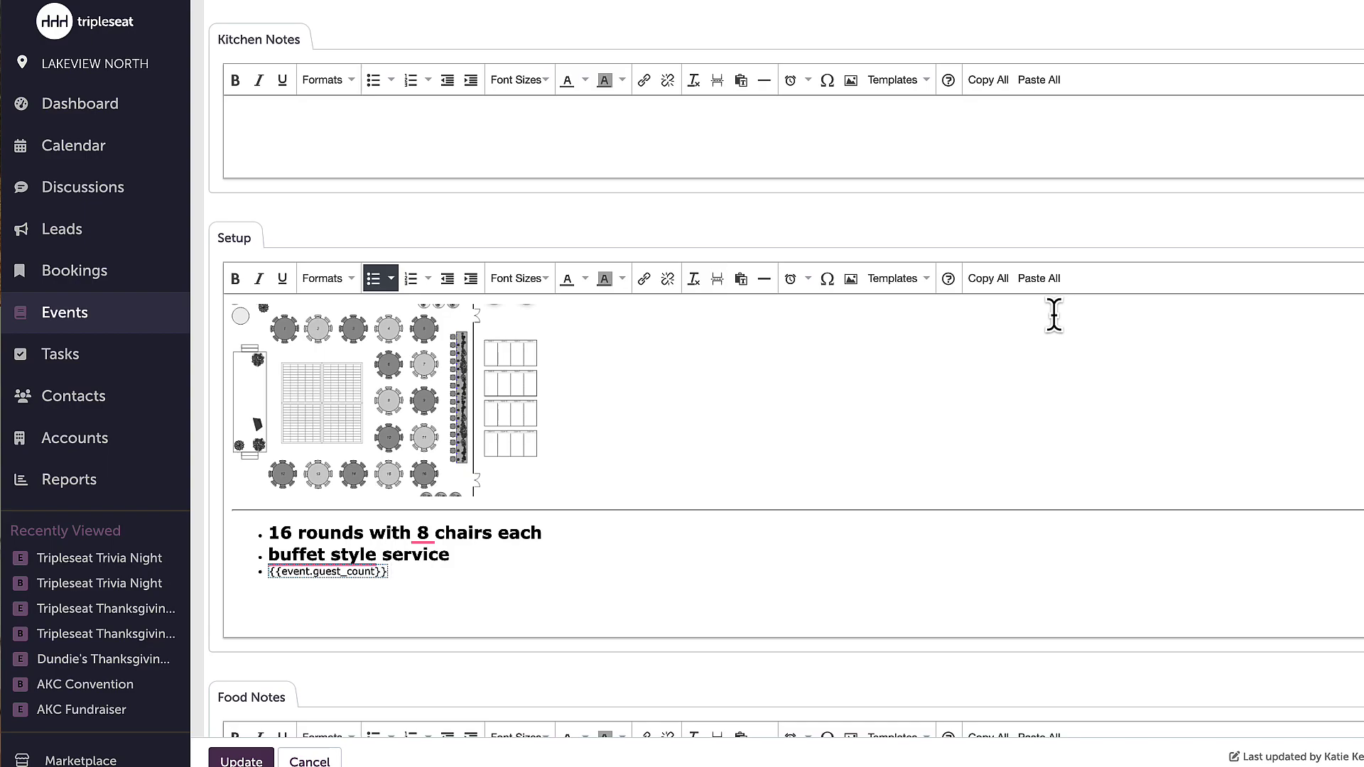
scroll(344, 548, up, 1)
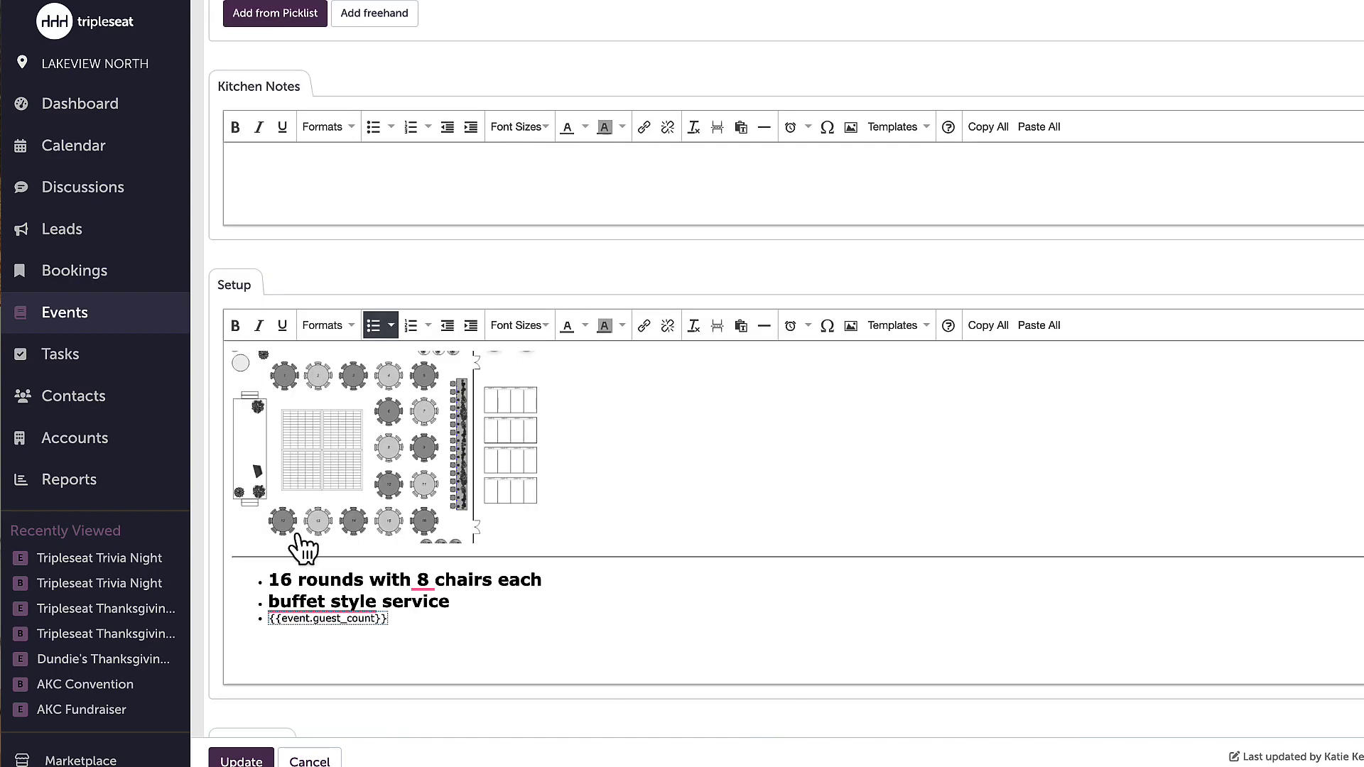
scroll(178, 582, down, 4)
- From account Settings, open the Content Templates folders under Documents and Menus
click(92, 623)
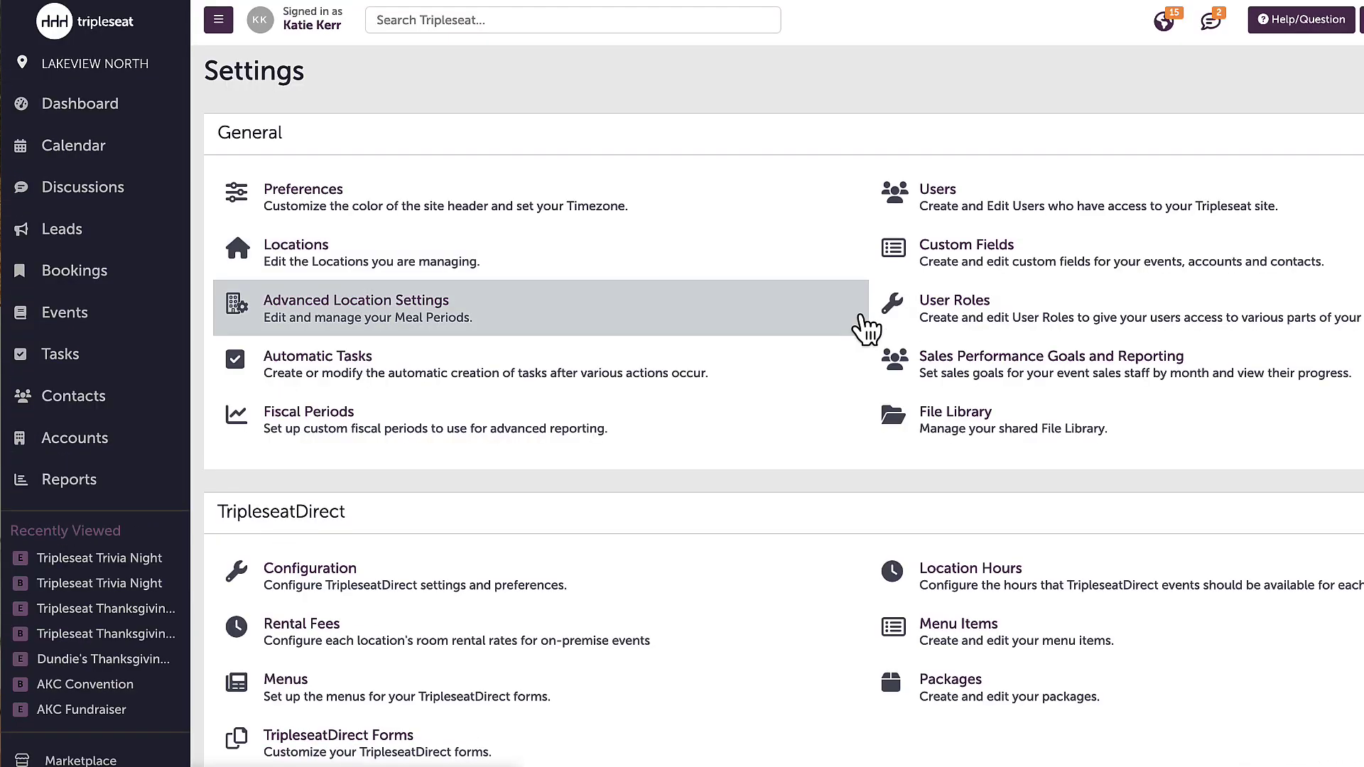
scroll(996, 577, down, 6)
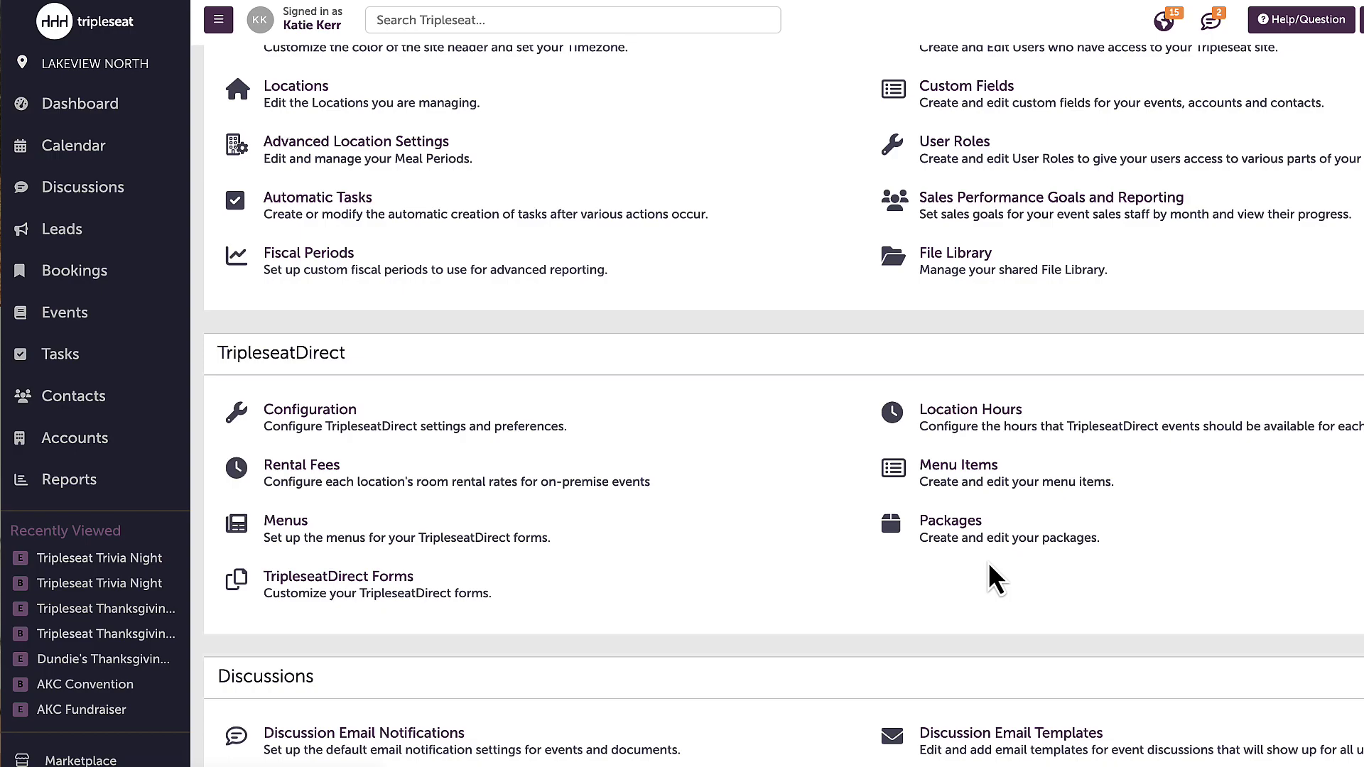
scroll(989, 566, down, 1)
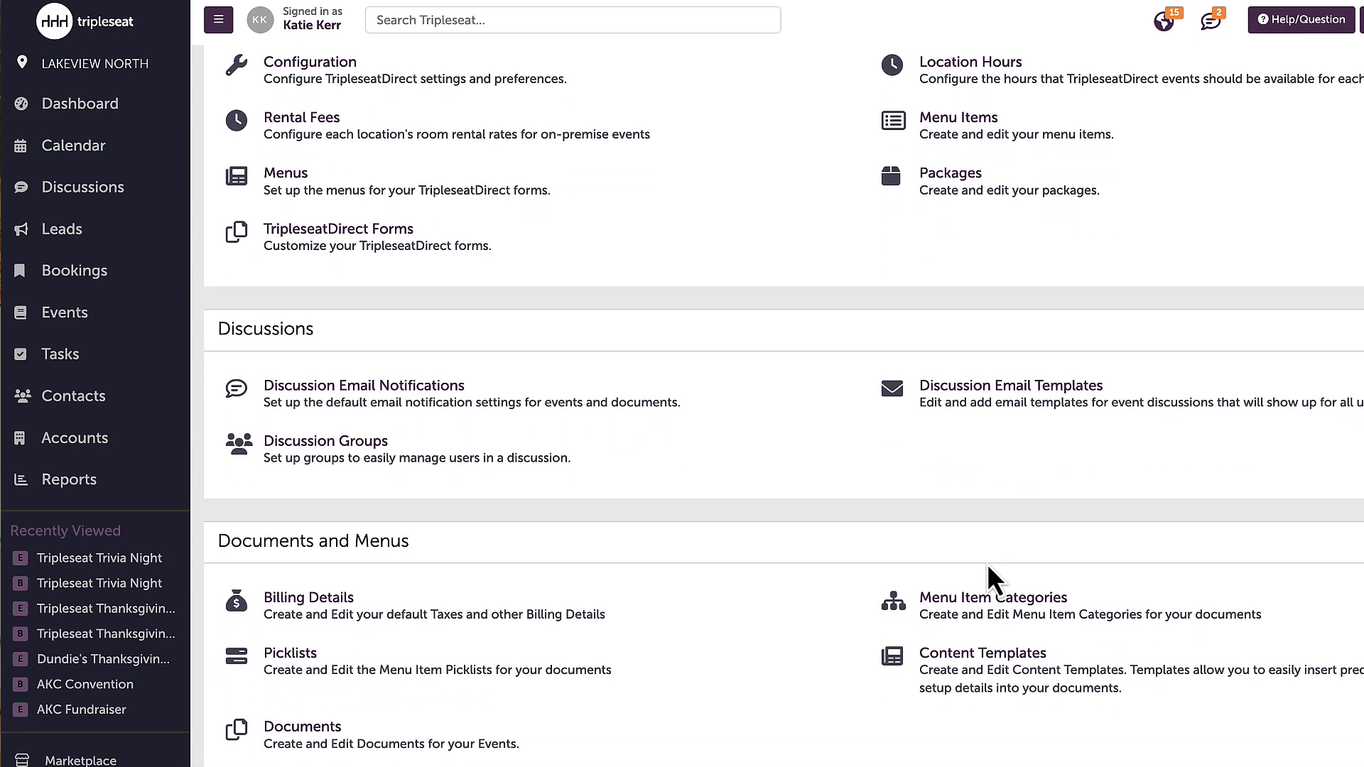
click(987, 686)
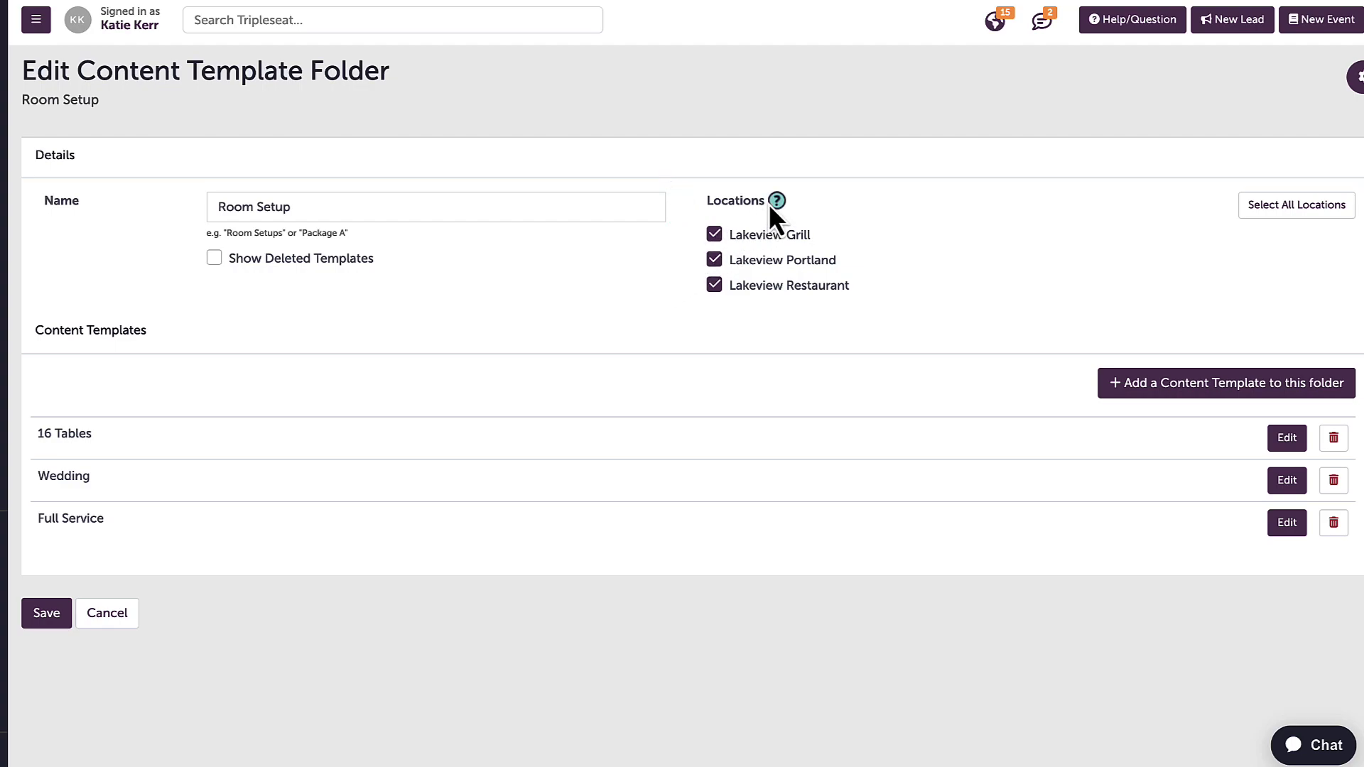
- Check the folder locations help note, then open the 16 Tables template for editing
click(776, 202)
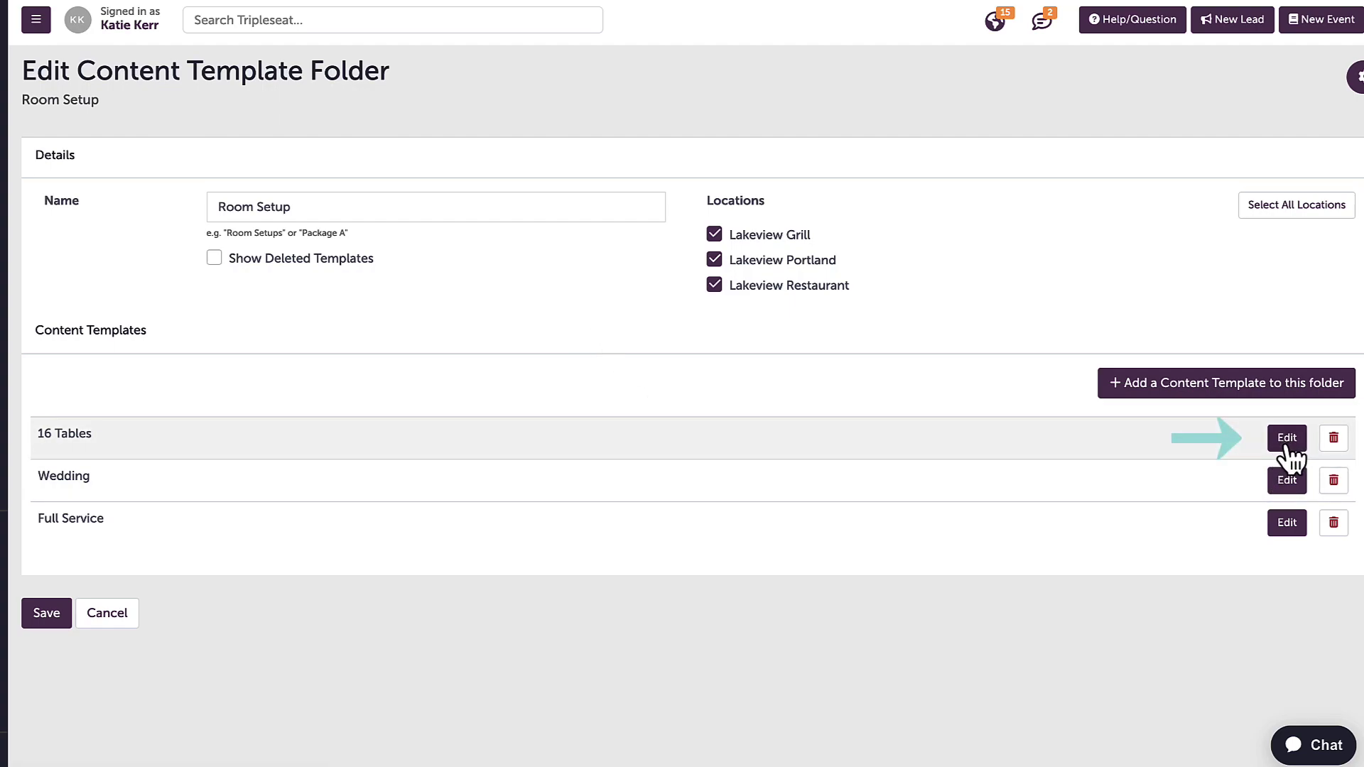
click(1287, 449)
- Create a new Room Setup template named 'Cocktail Buyout Setup'
click(1234, 390)
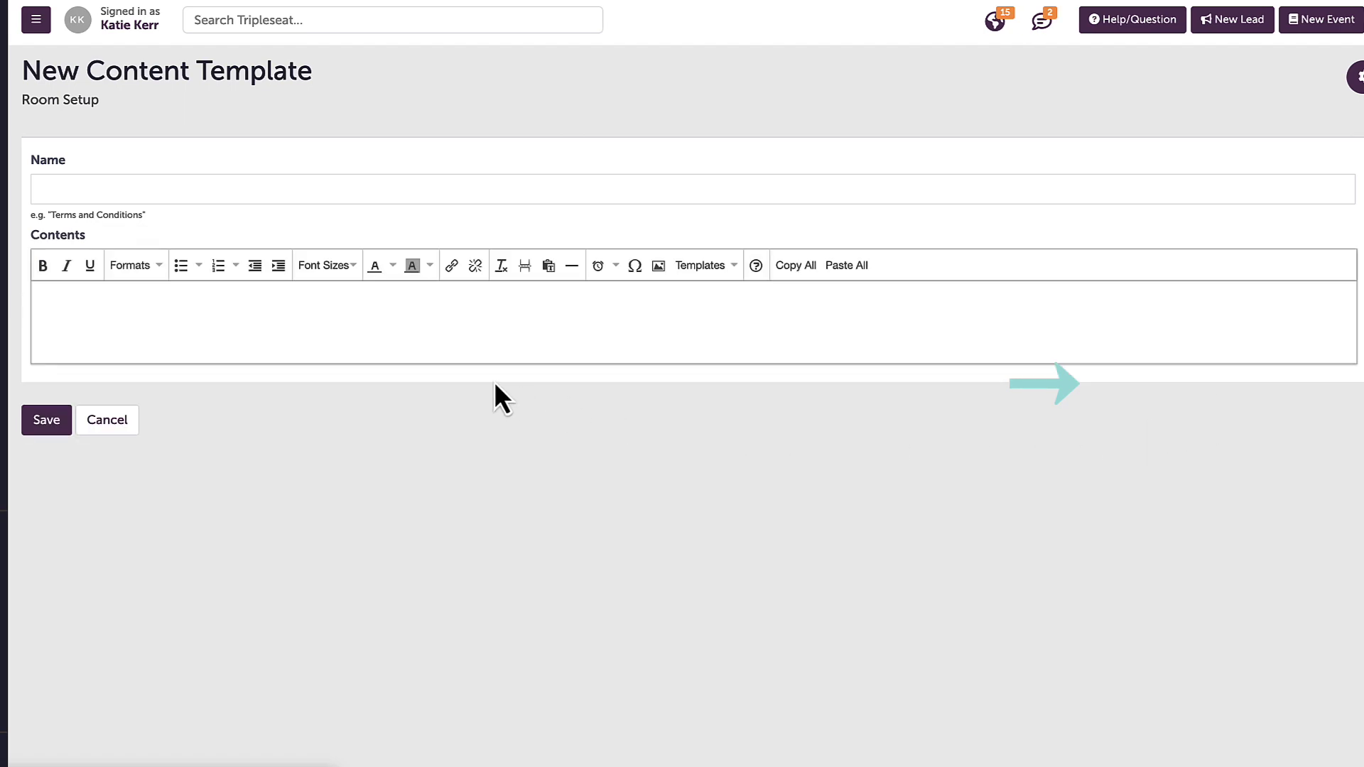
click(162, 189)
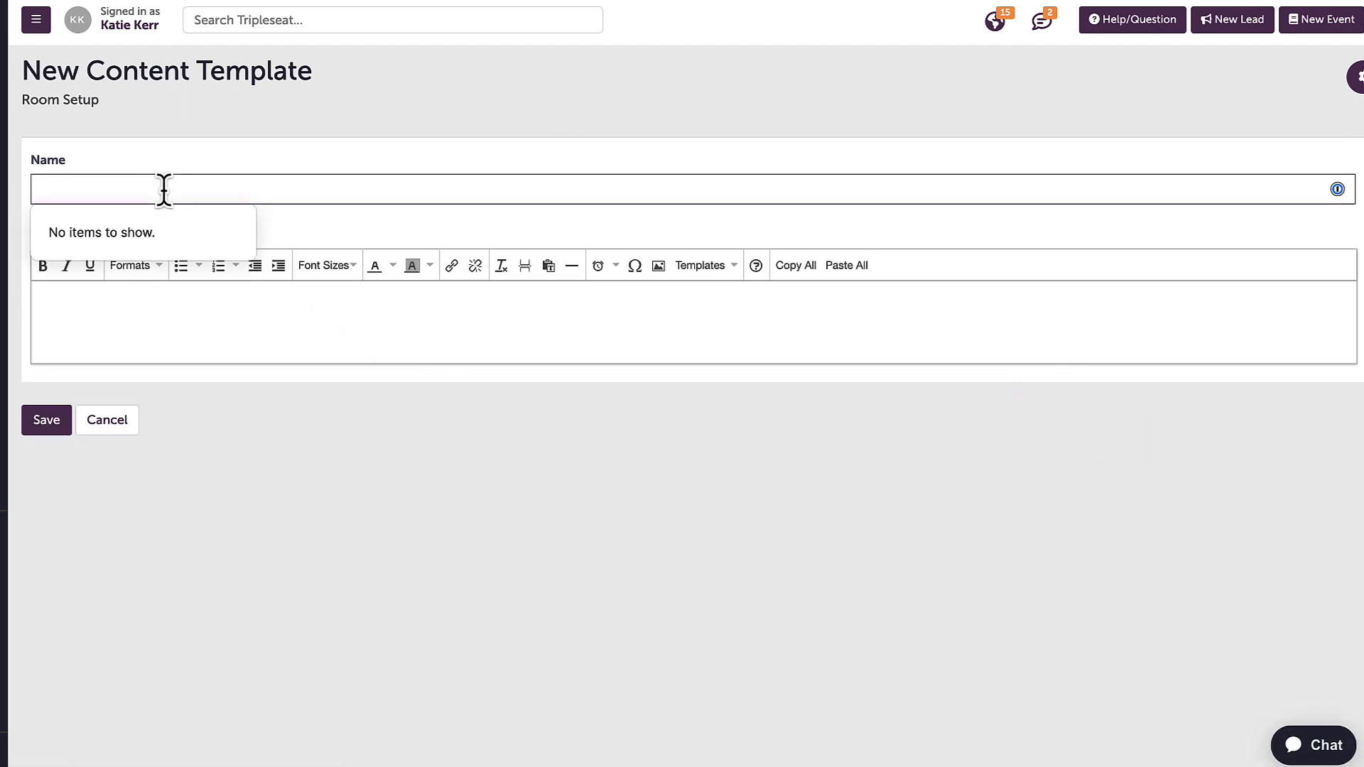
text(Cocktail )
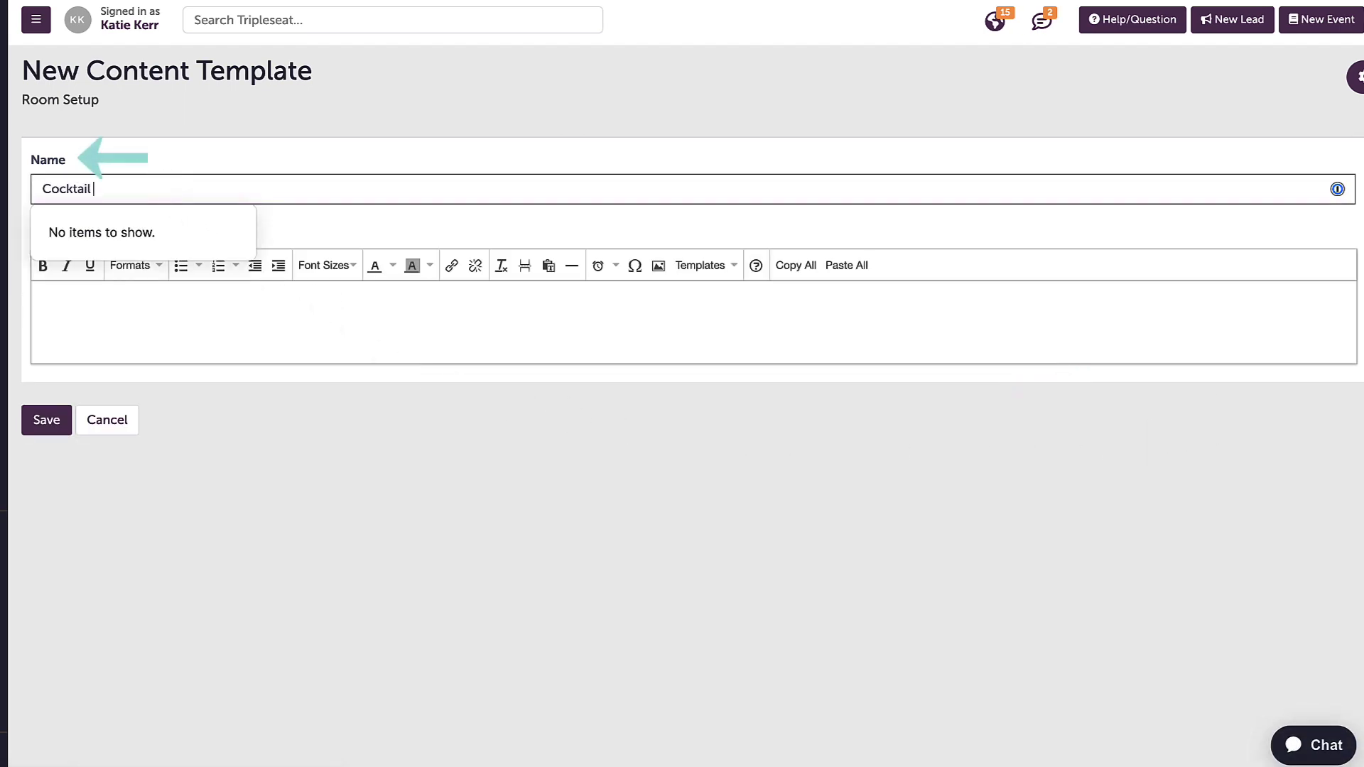
text(Buyout Setup)
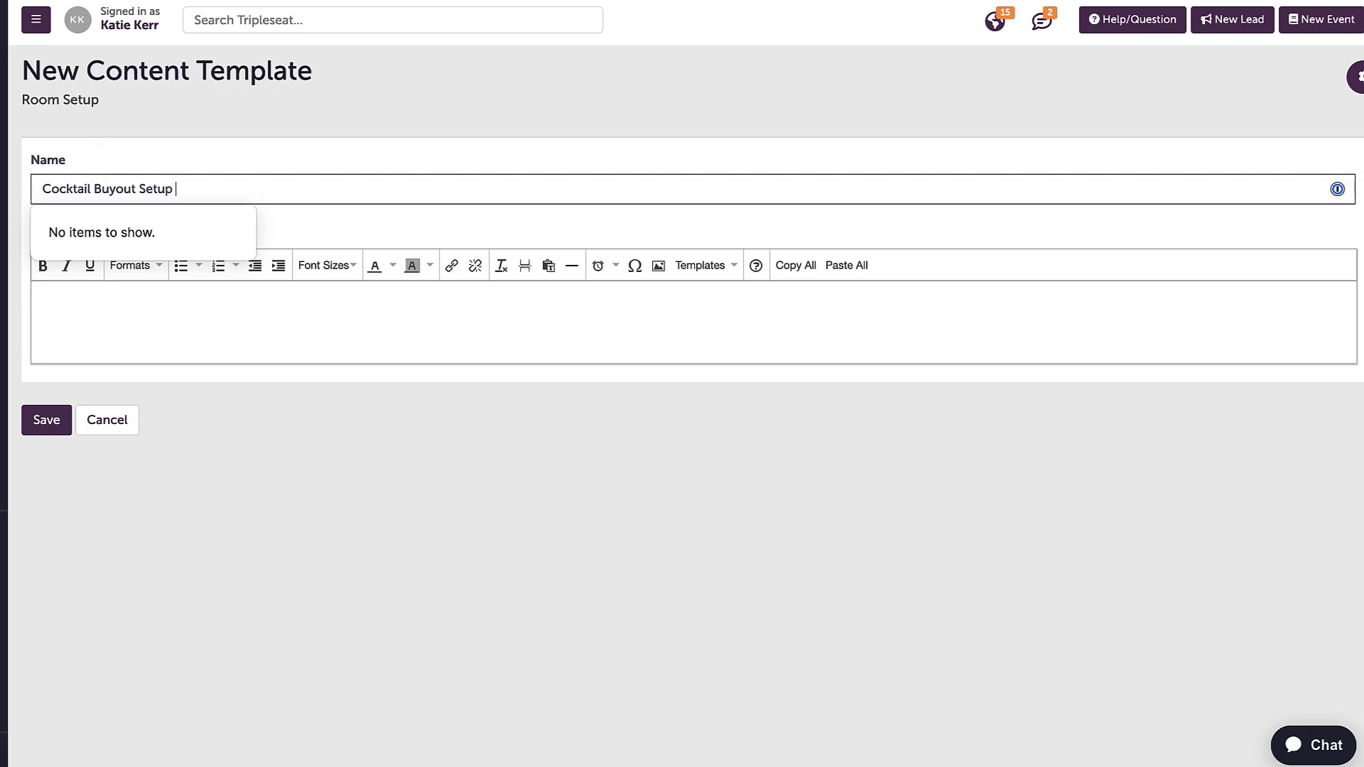
click(386, 149)
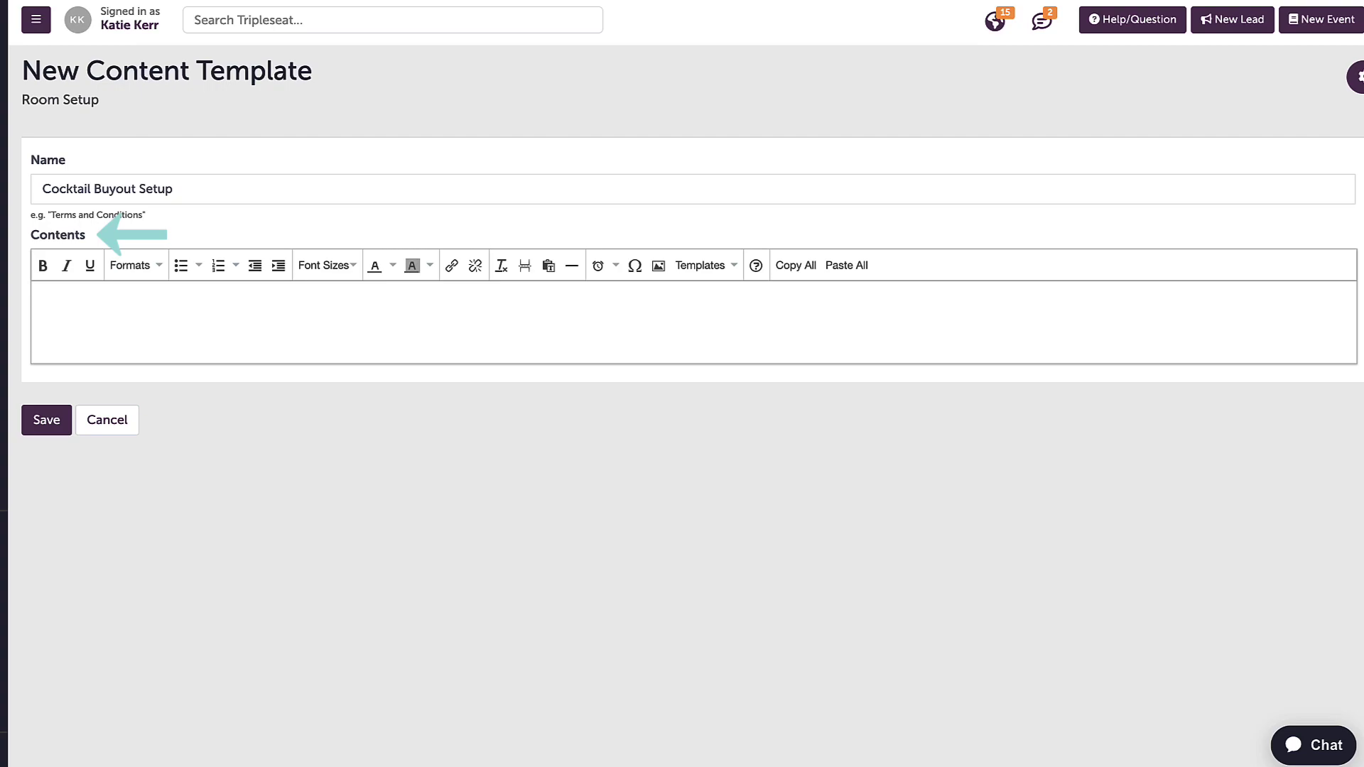
- Insert the library floor-plan image into Contents and resize it to about 695 × 283
click(275, 328)
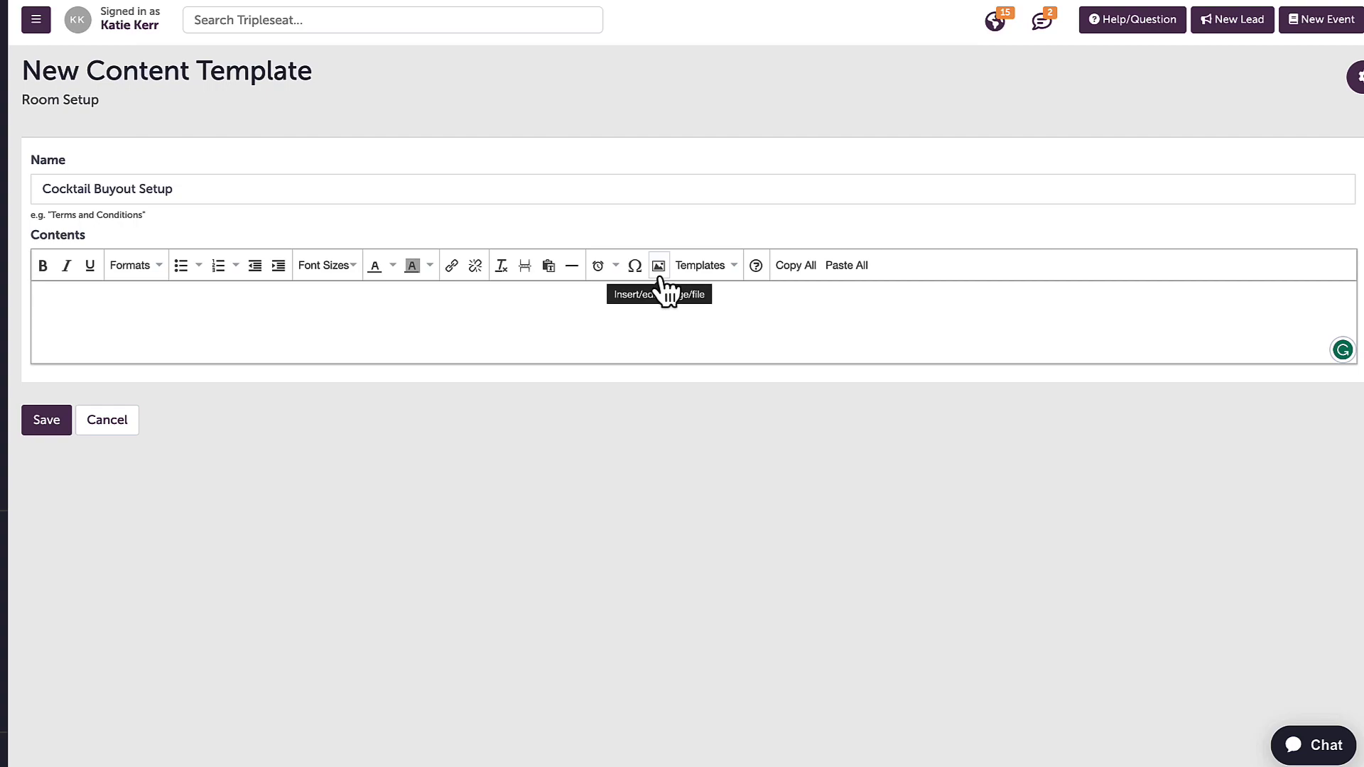
right_click(539, 298)
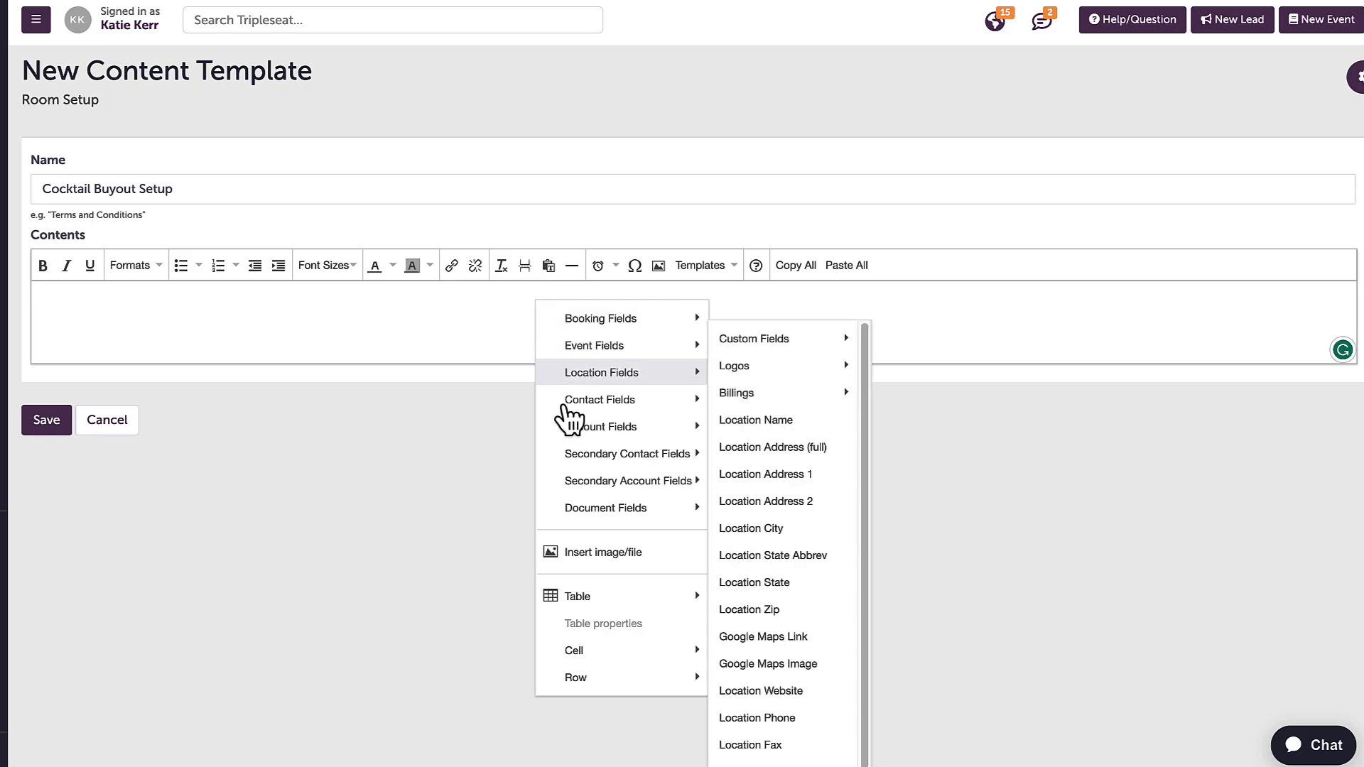
click(579, 553)
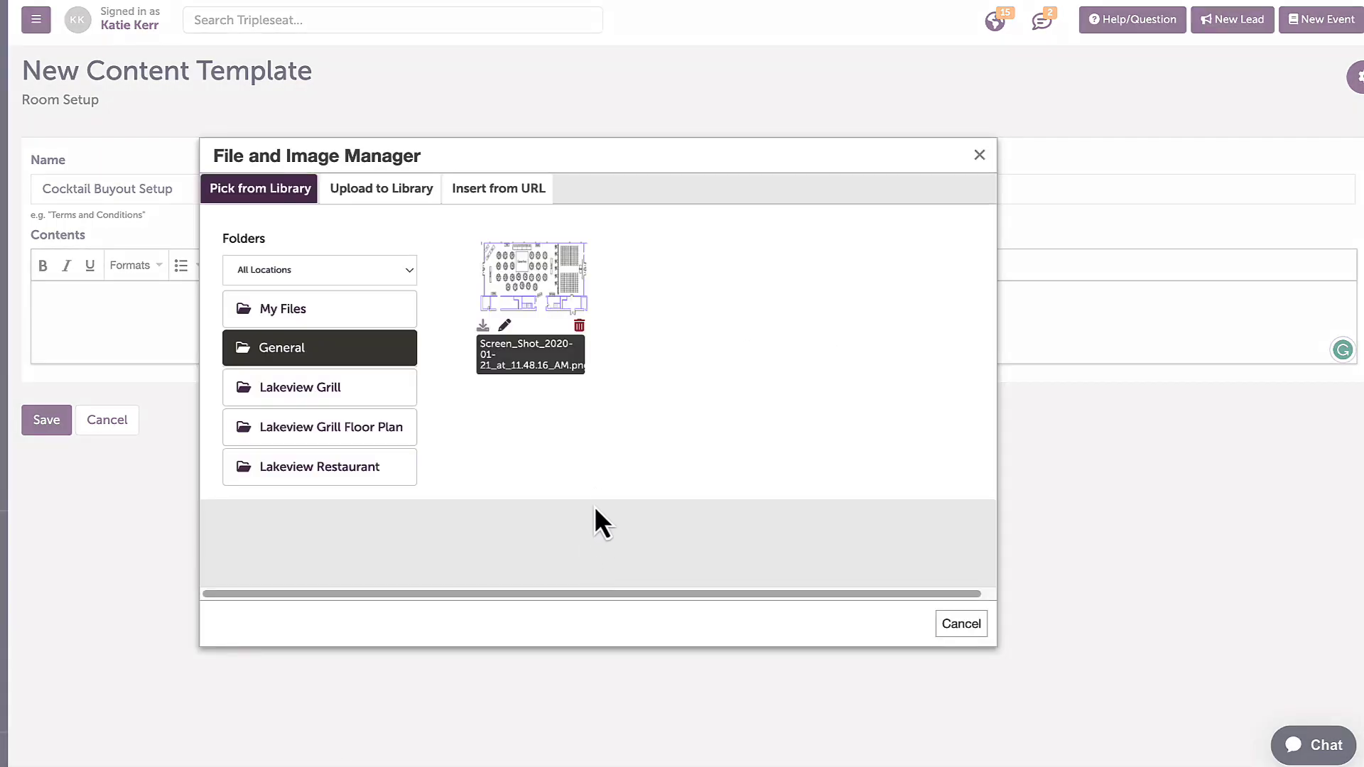
click(577, 295)
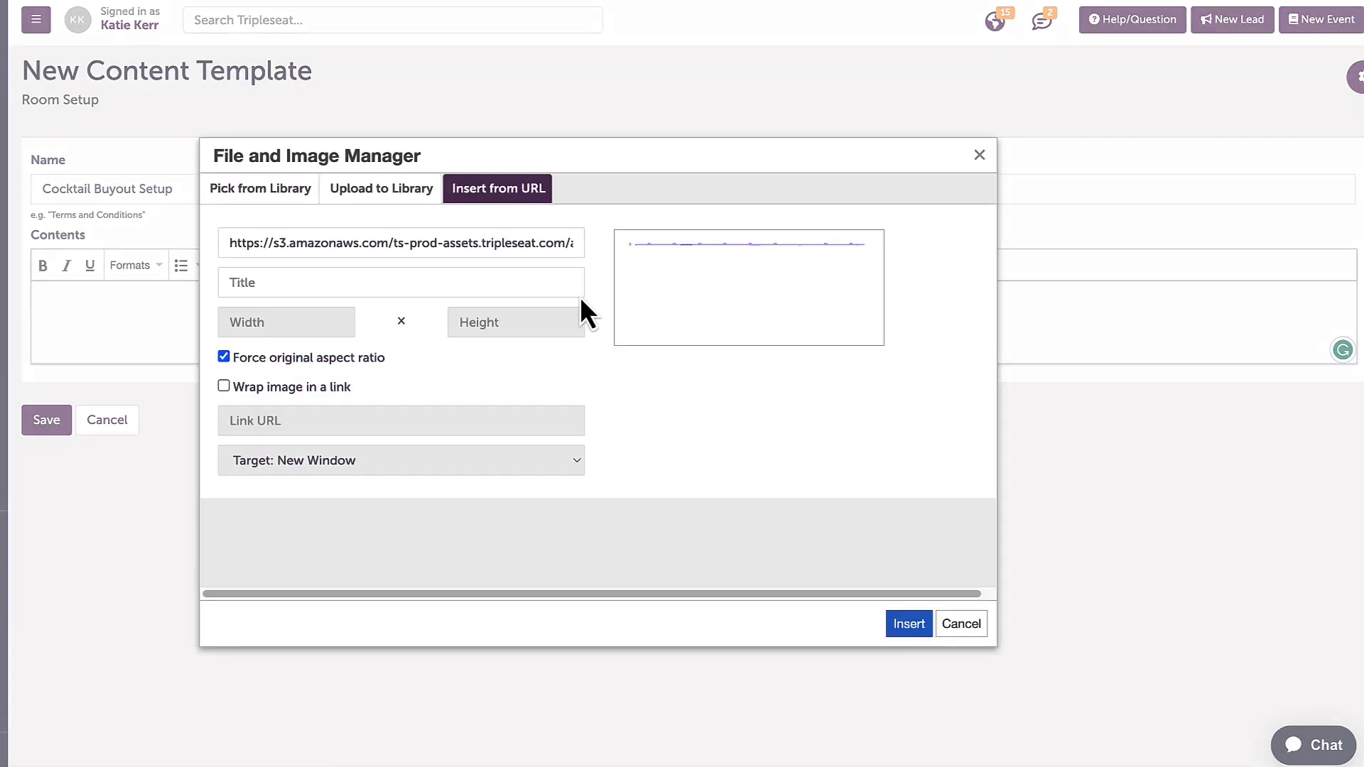
click(926, 625)
click(719, 578)
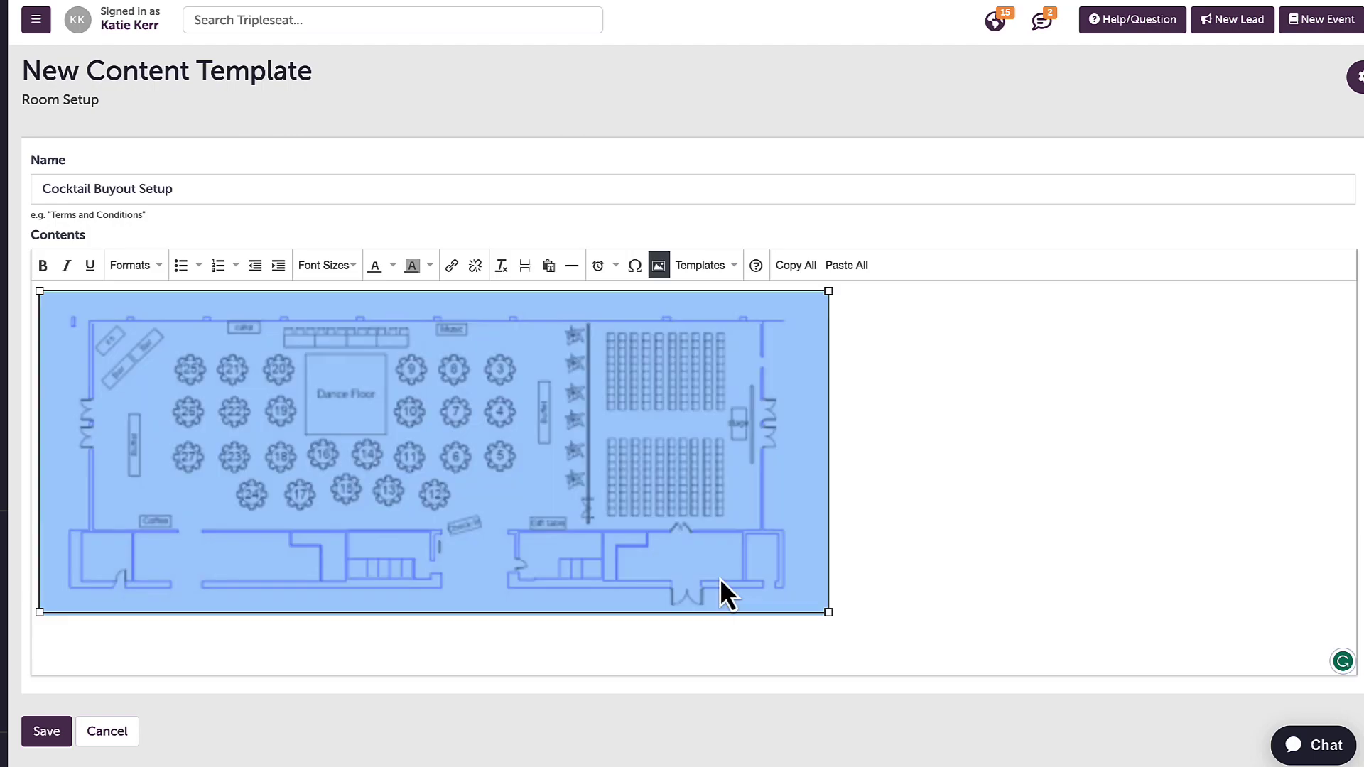
drag(828, 612, 654, 541)
- Paste the table and linen notes on a new line below the floor plan
click(569, 557)
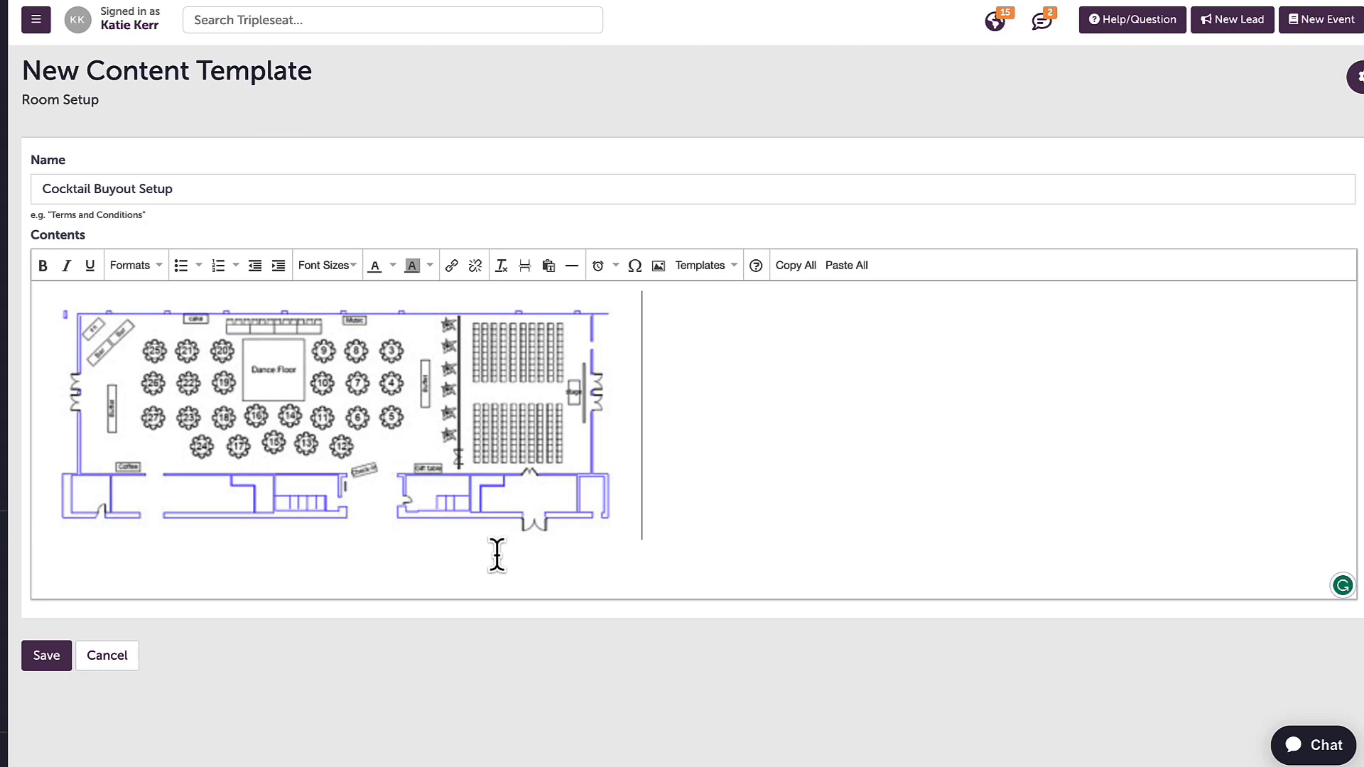
key(Return)
text(Remove tables 25, 26, 27 Black linens on all tables)
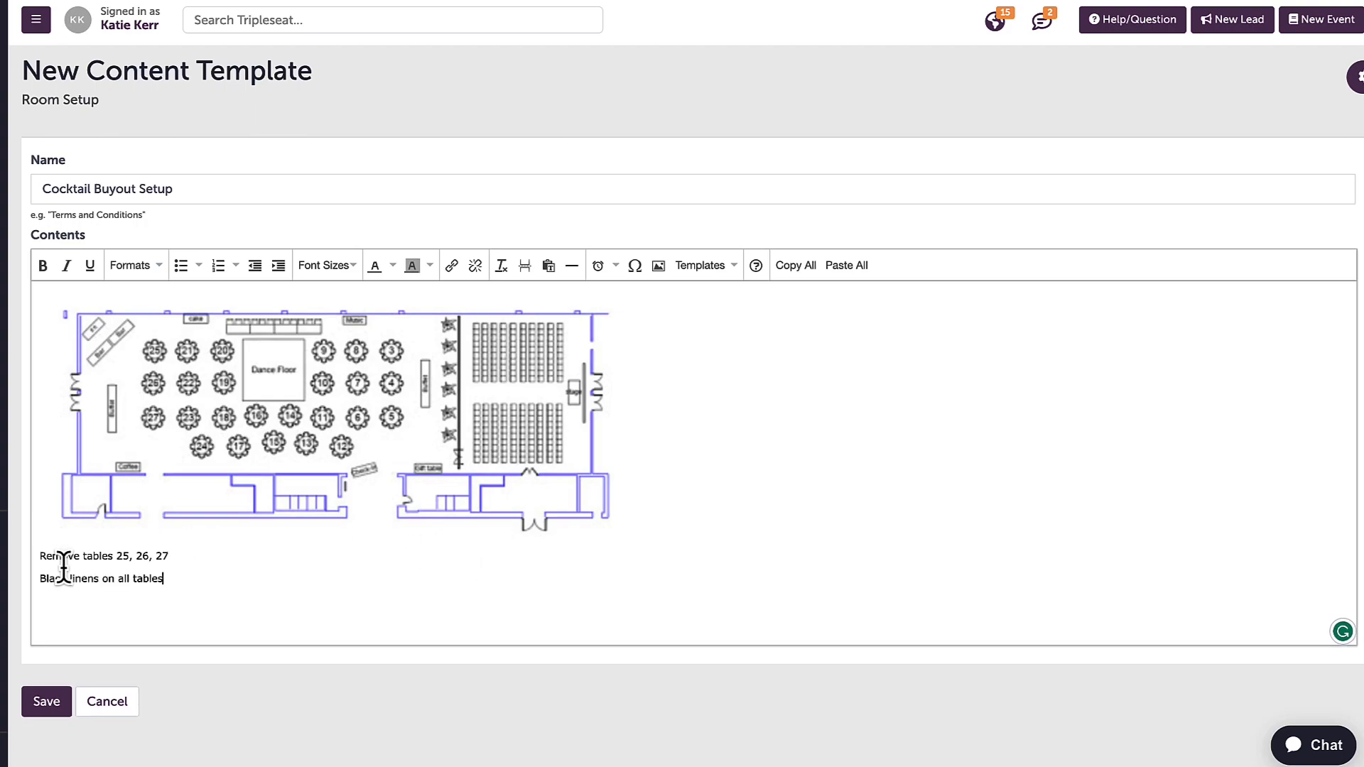
- Make 'Remove tables 25, 26, 27' and 'Black linens on all tables' bullets, then save
drag(174, 579, 41, 557)
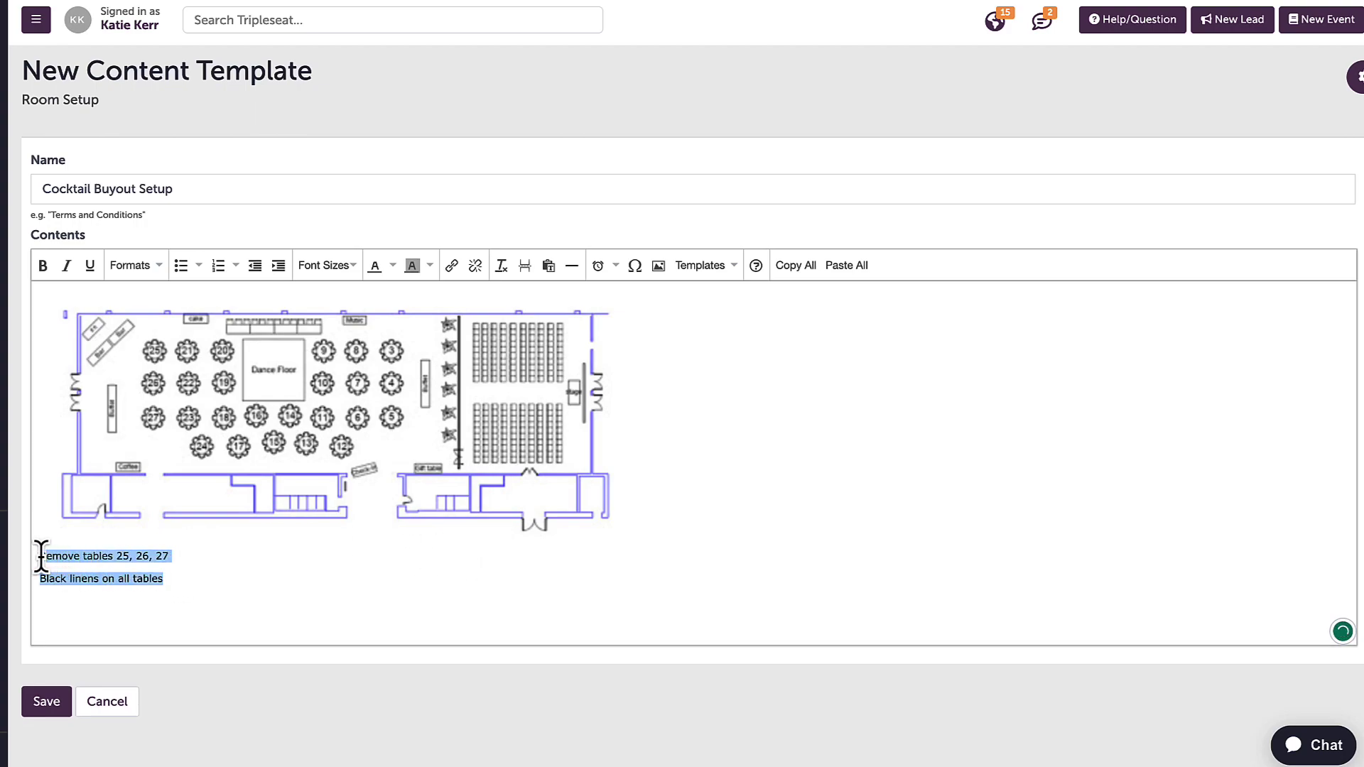
click(41, 269)
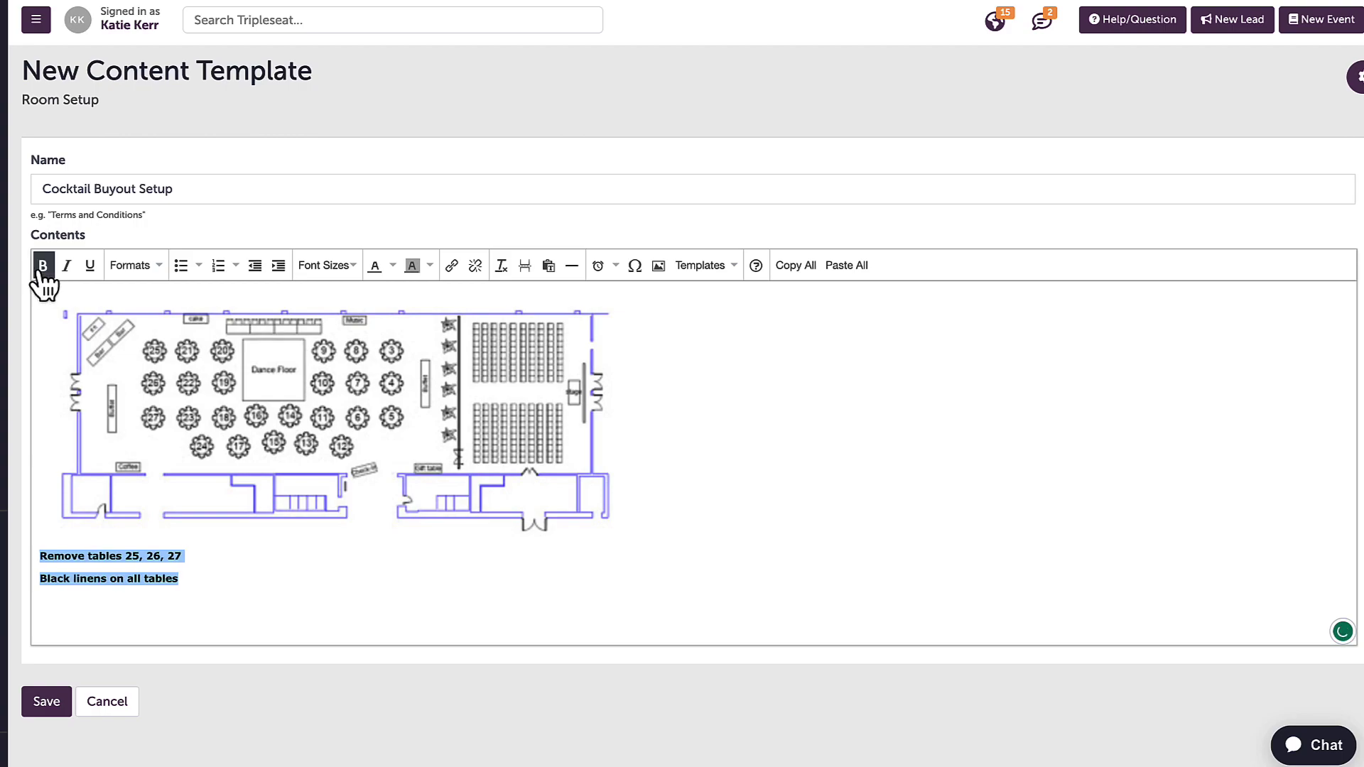
click(42, 268)
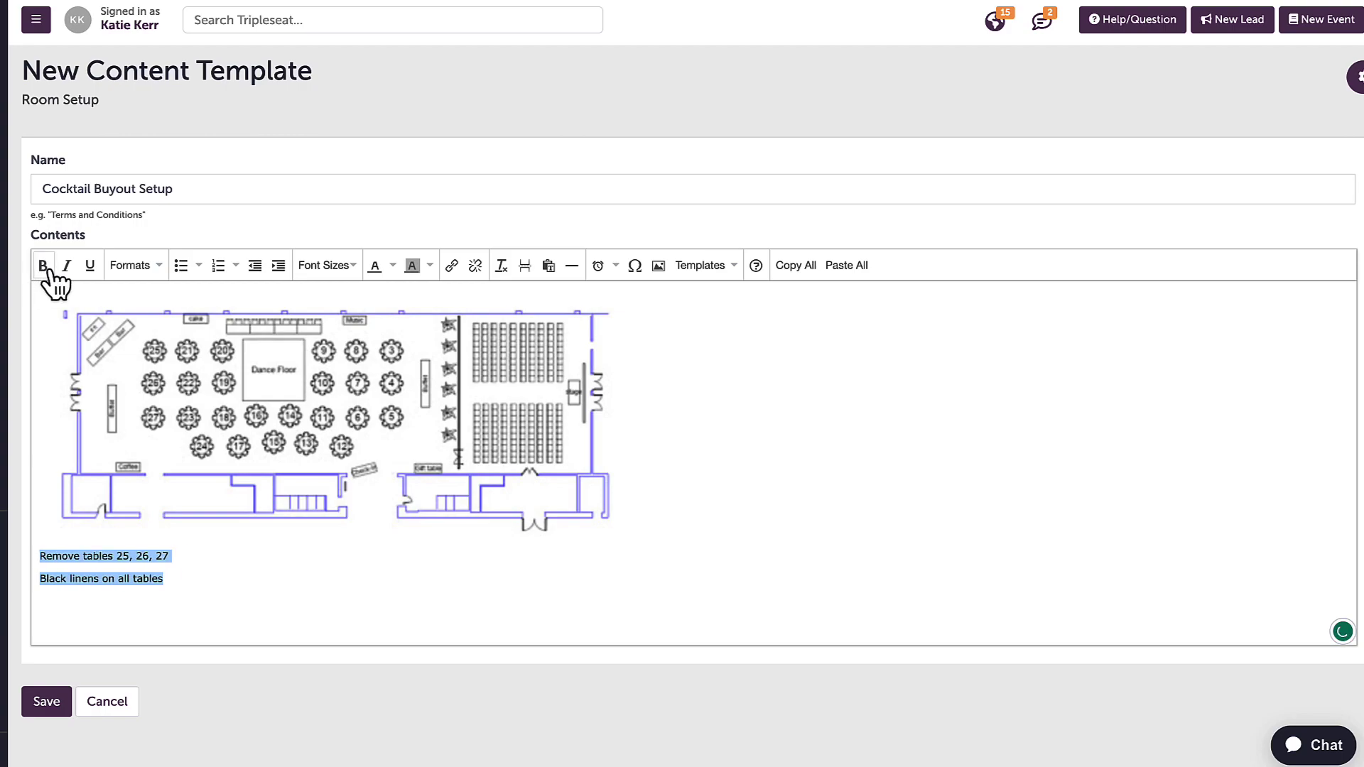
click(164, 277)
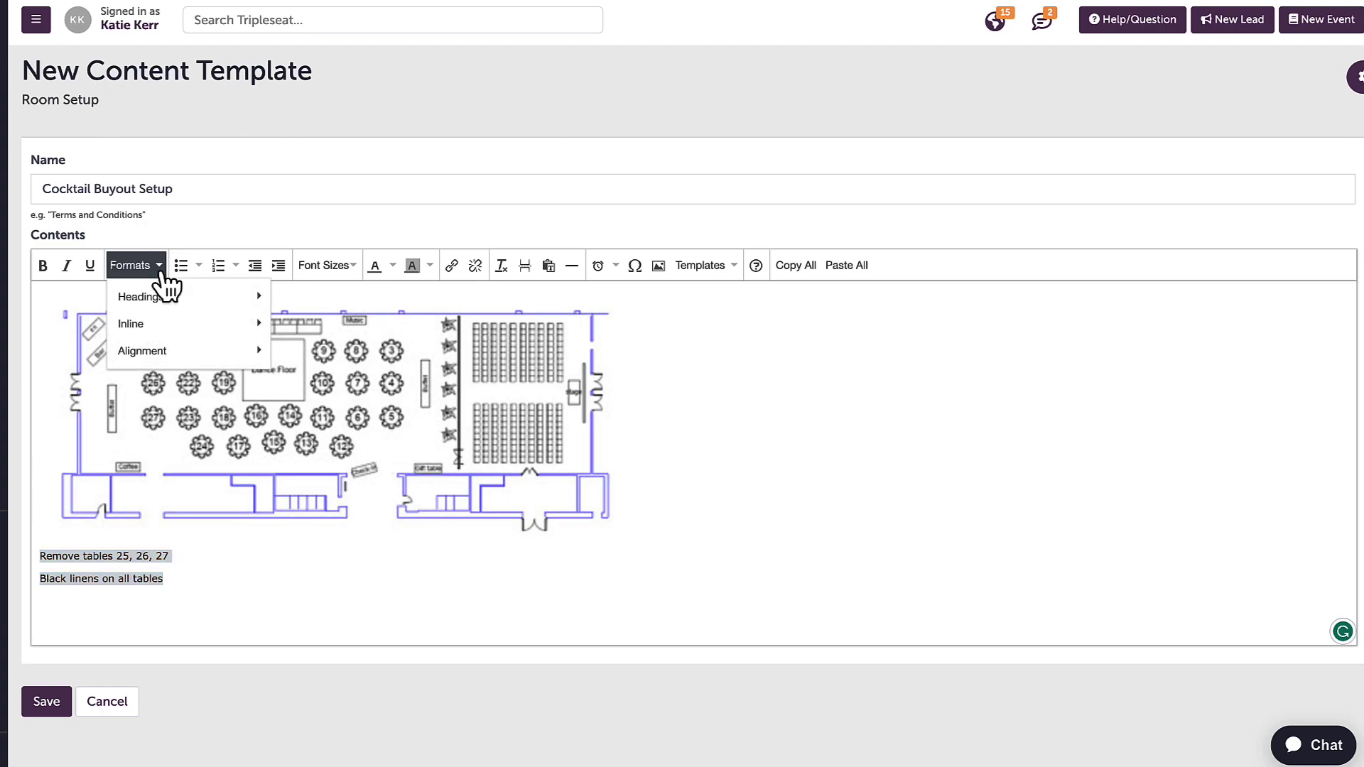
click(162, 271)
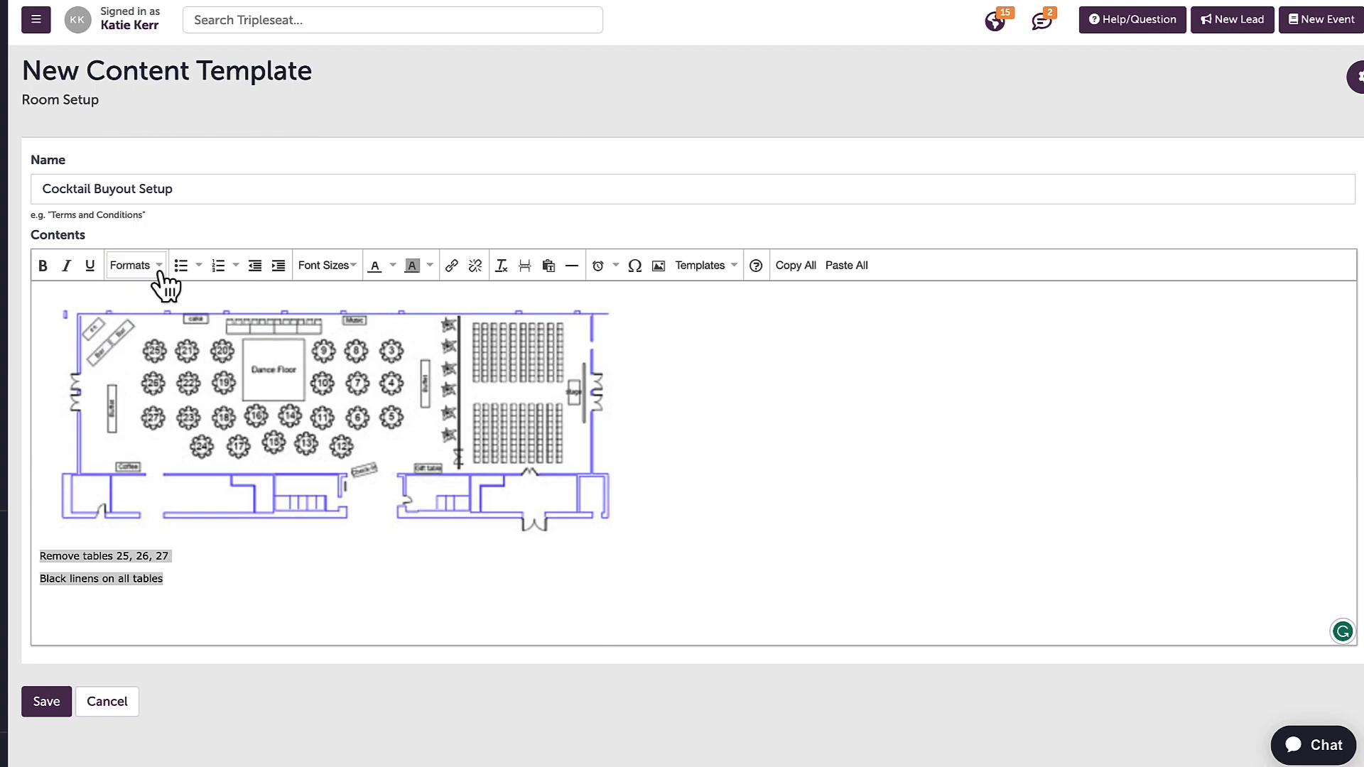
click(182, 270)
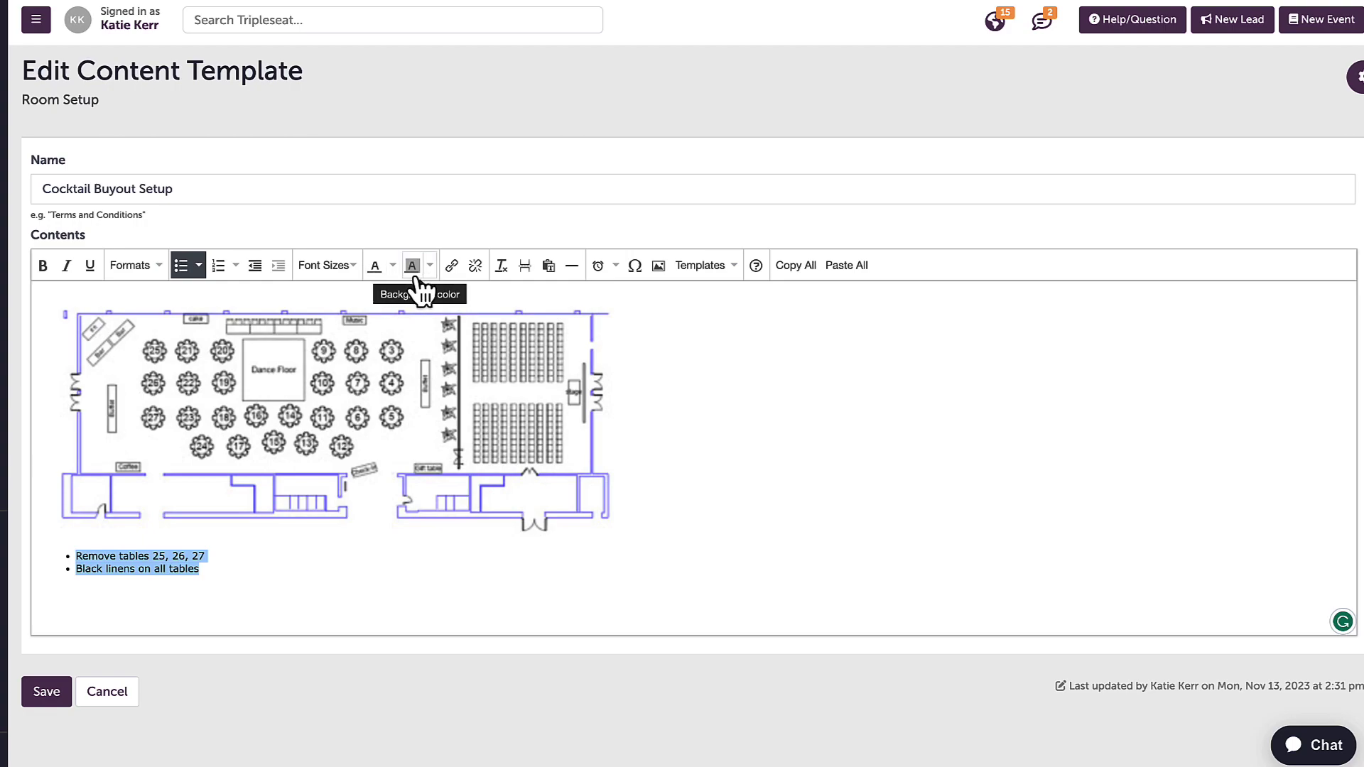
click(49, 696)
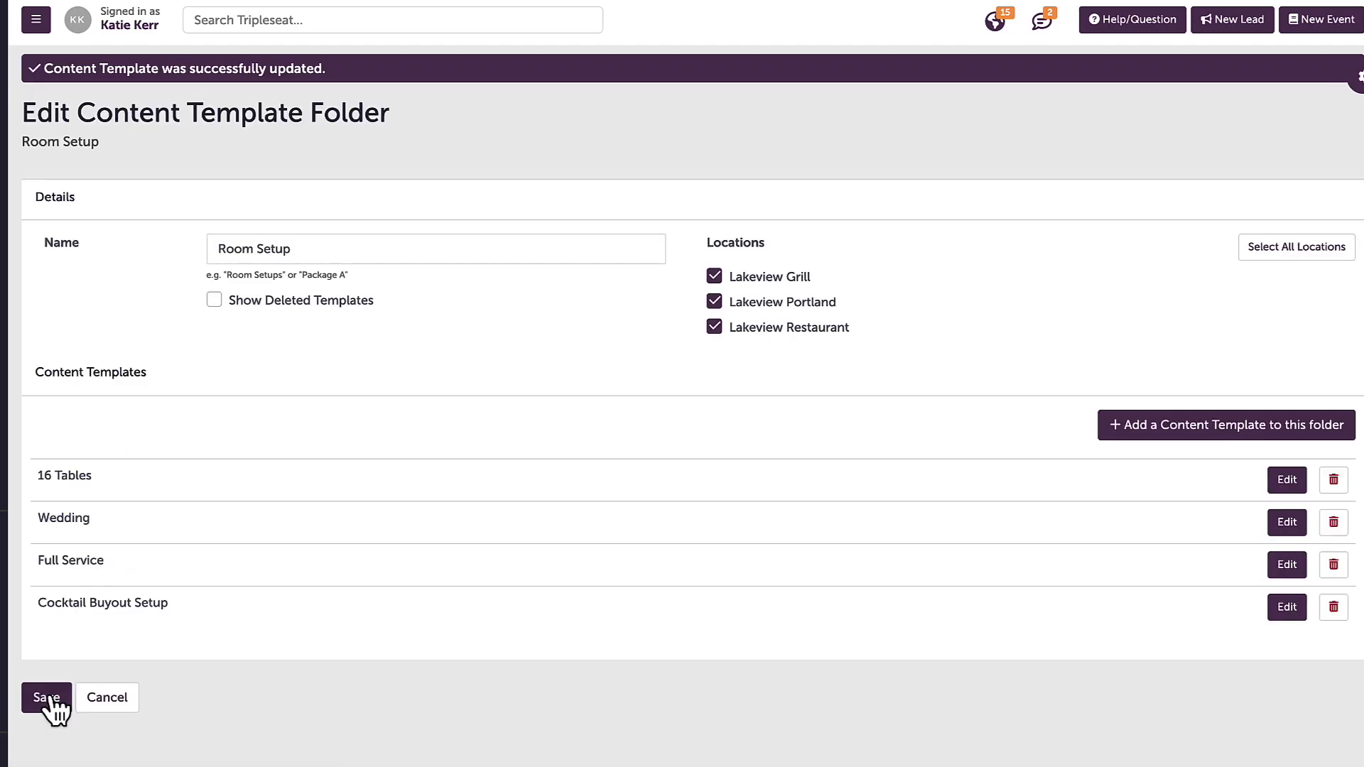
- Save the Room Setup folder and open the Social Terms and Conditions template
click(47, 697)
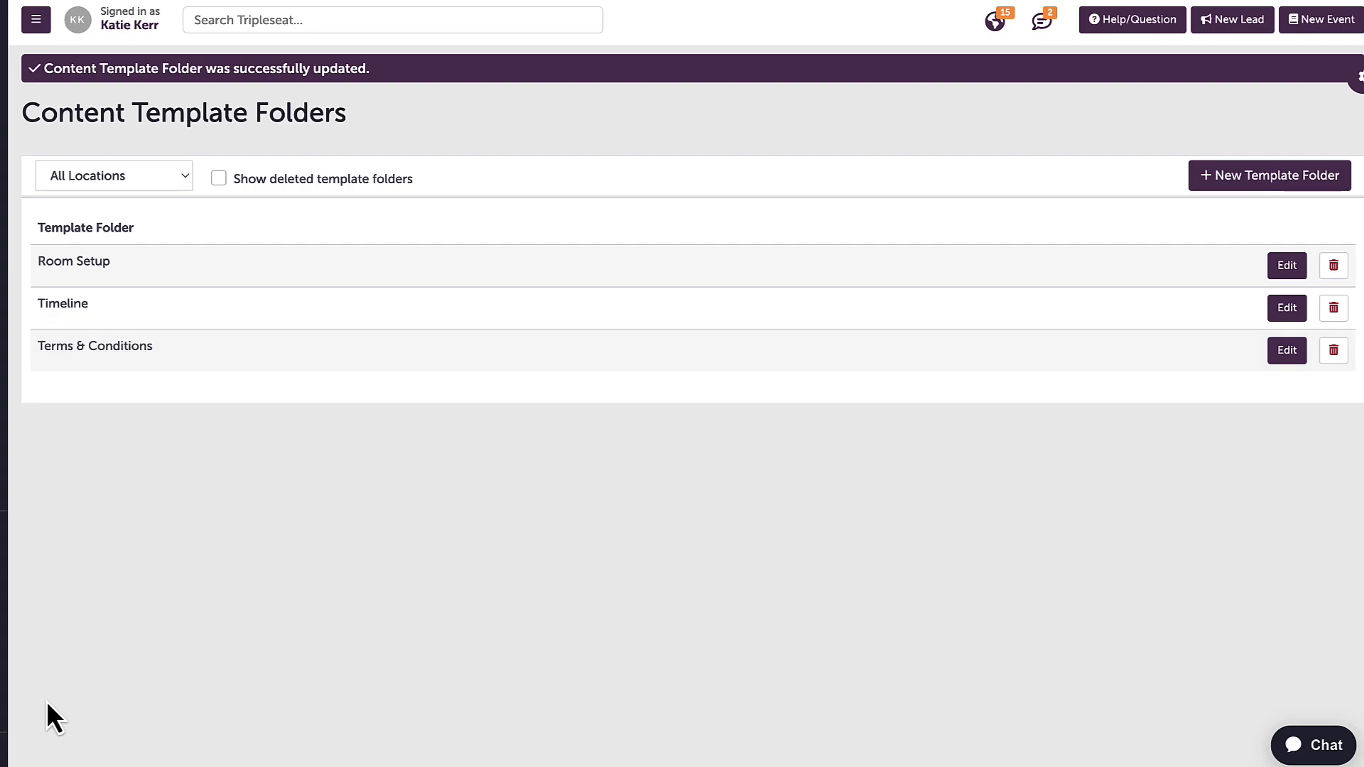
click(1287, 351)
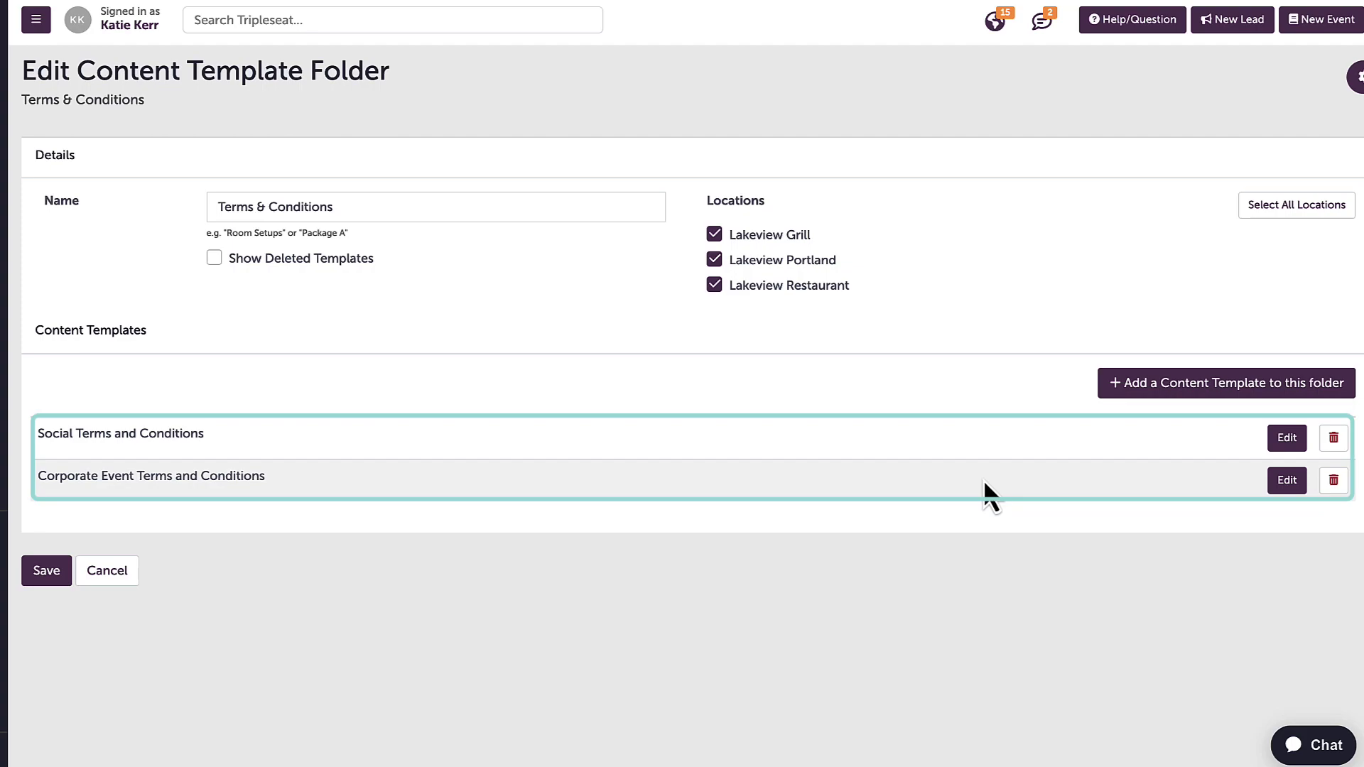
click(1287, 437)
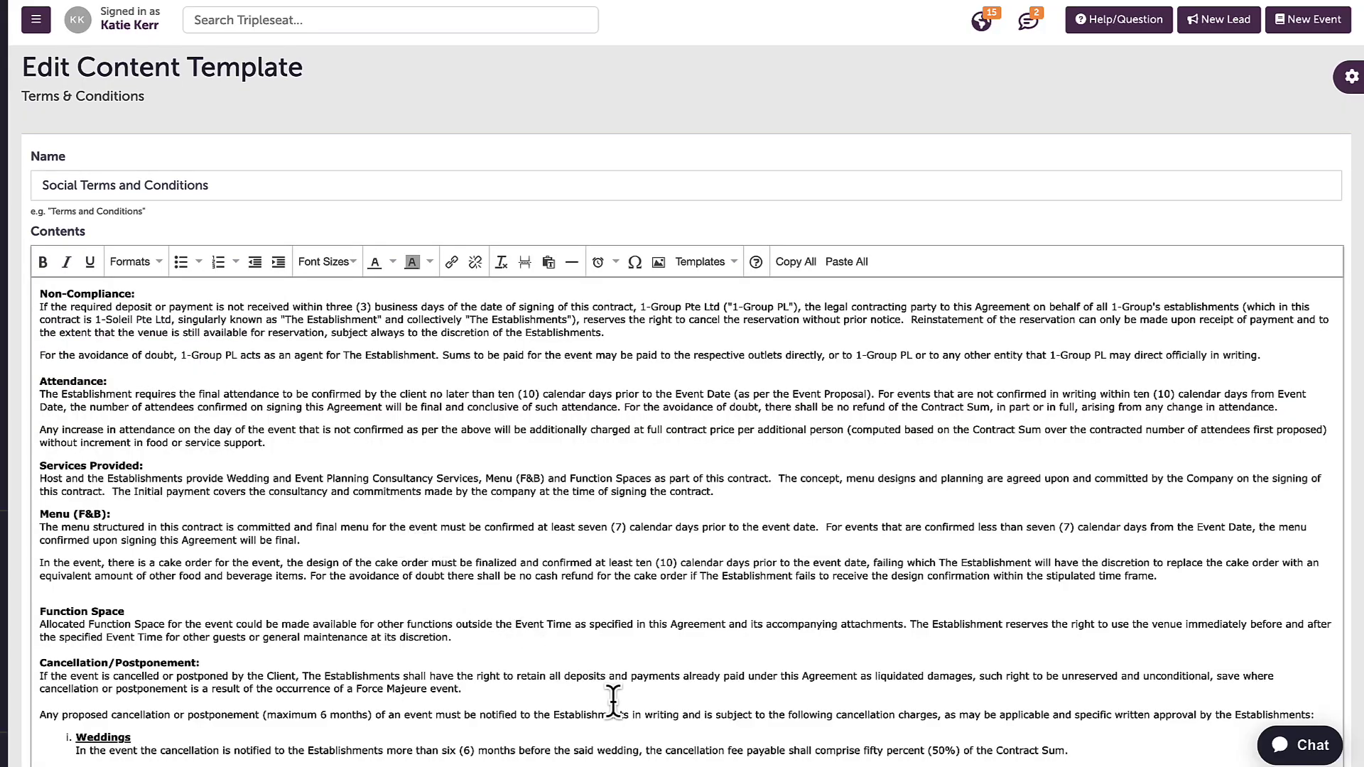
- Select 'Establishments' in the cancellation paragraph and bring up its merge field options
drag(629, 713, 559, 712)
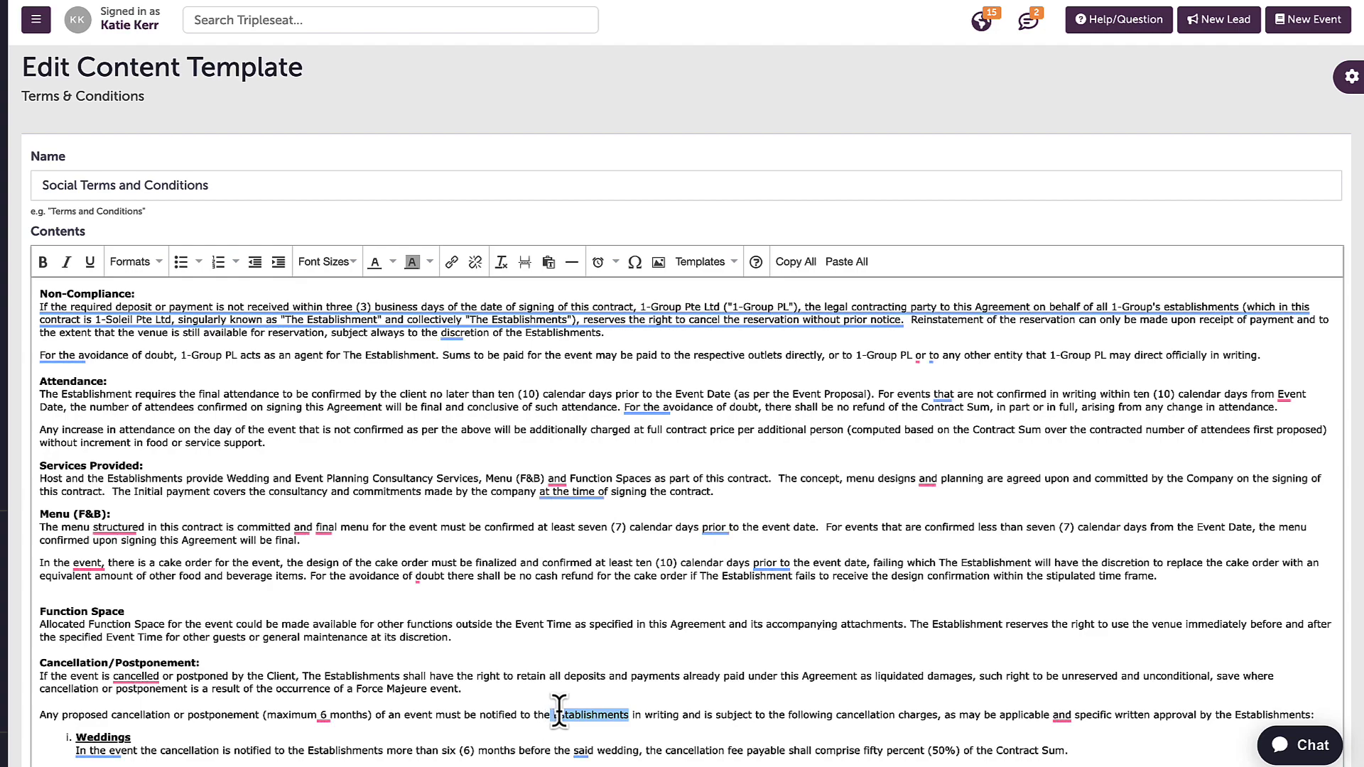
right_click(560, 713)
mouse_move(625, 465)
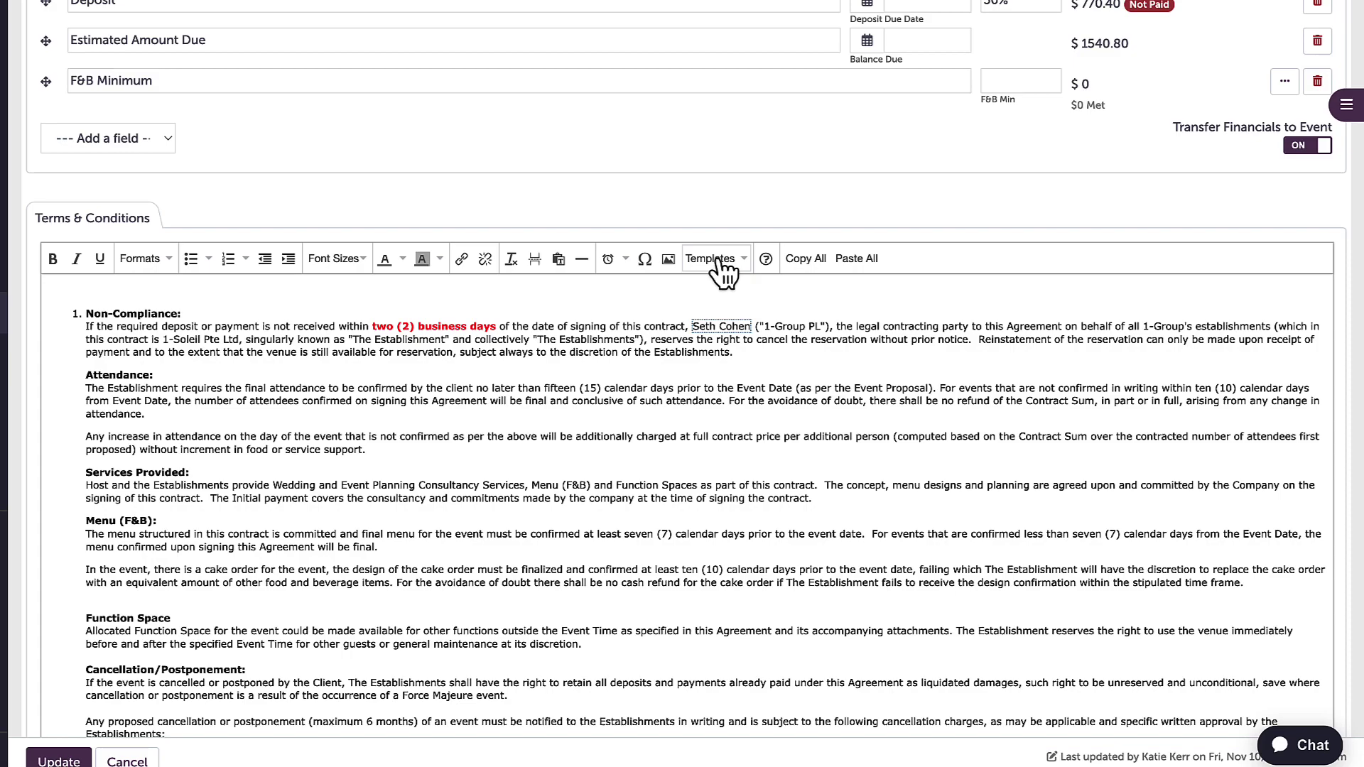
click(719, 262)
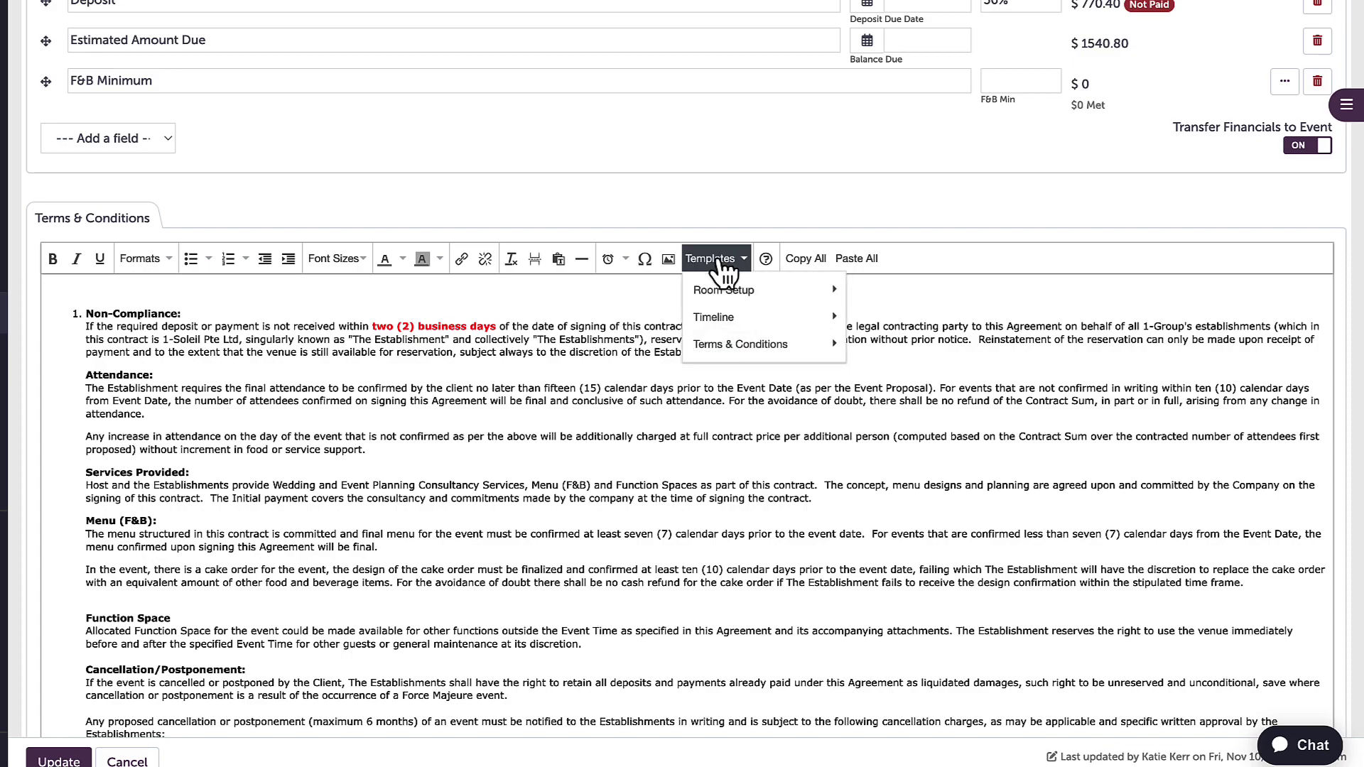
mouse_move(725, 344)
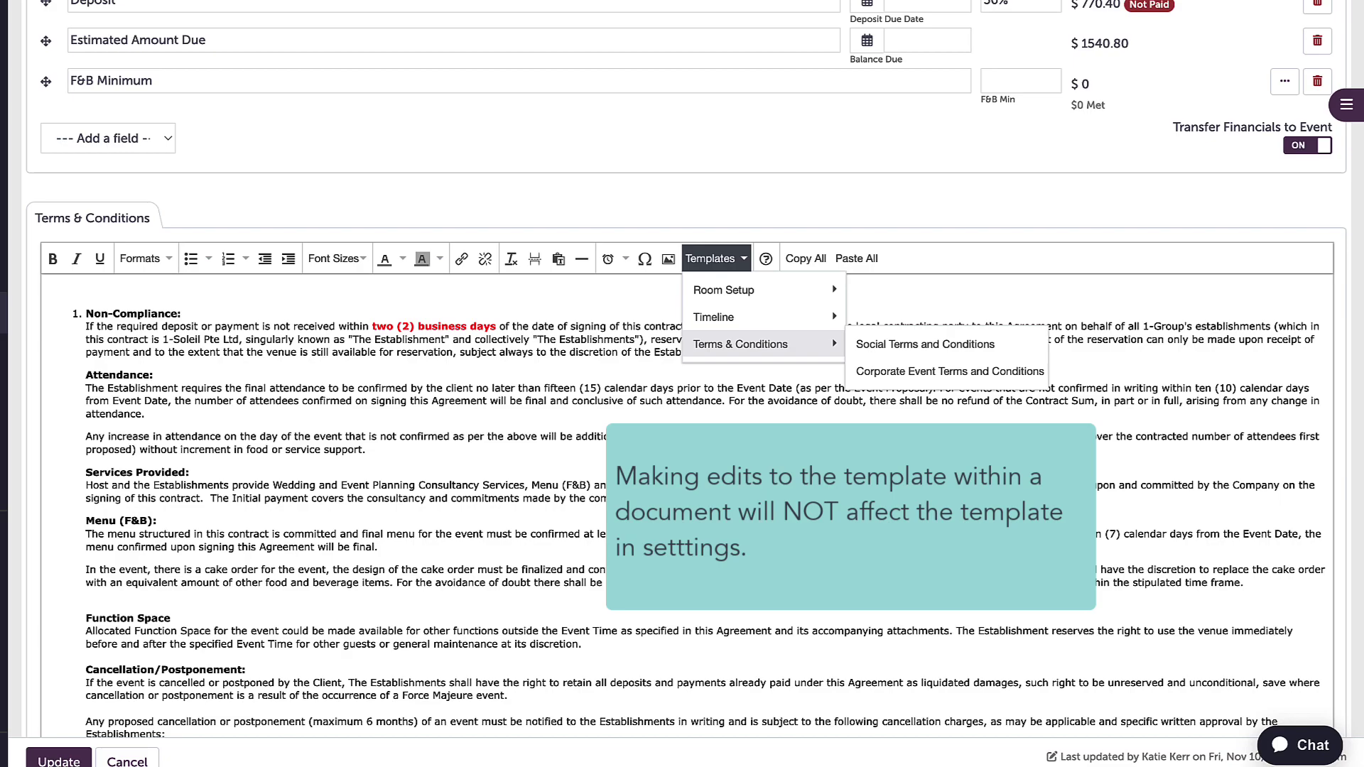
mouse_move(723, 289)
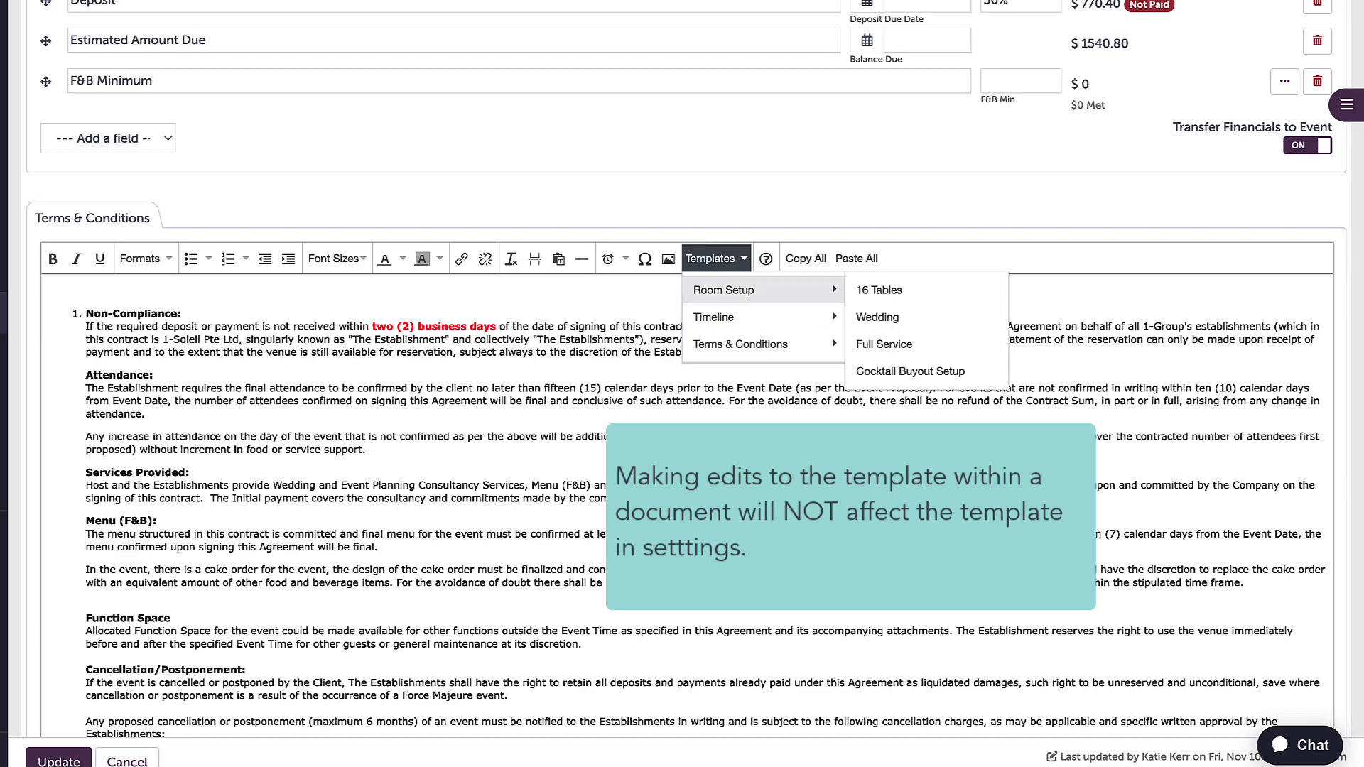
key(Escape)
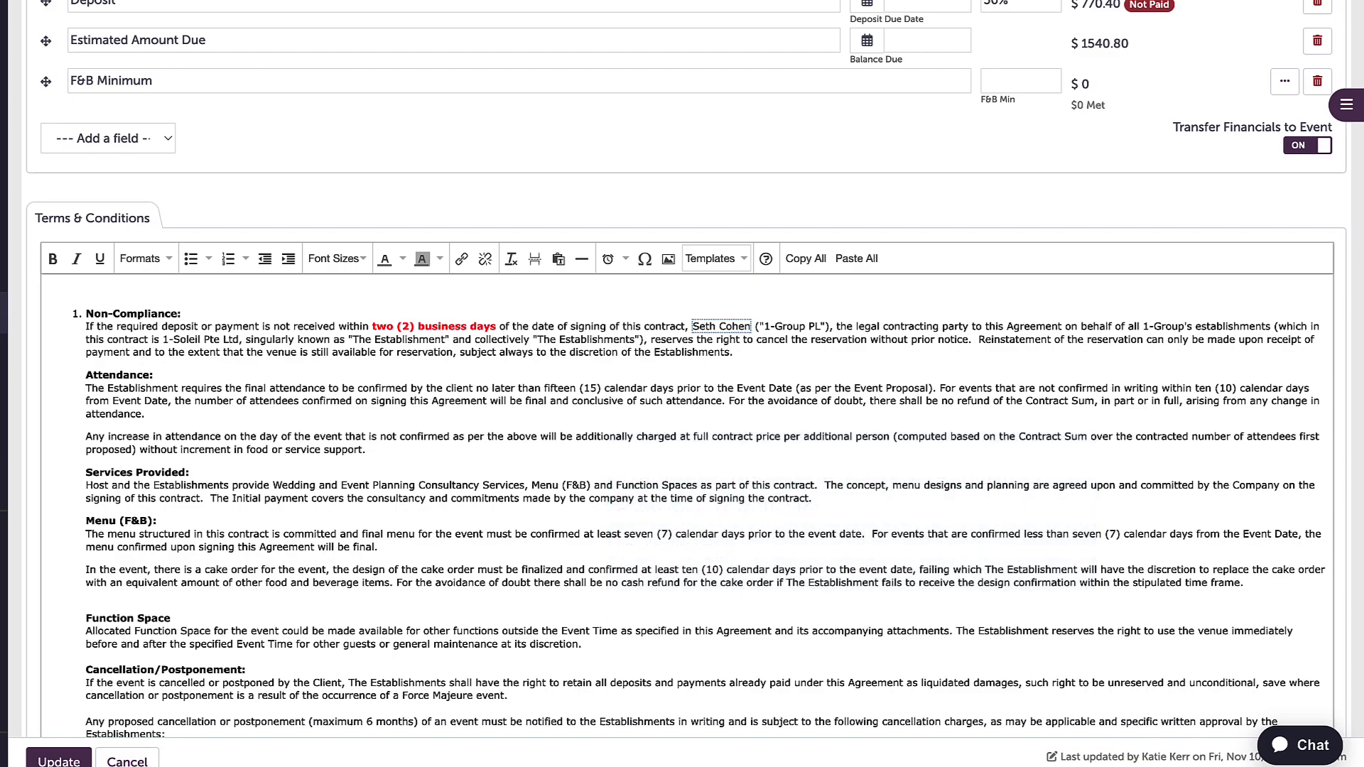
scroll(682, 426, up, 2)
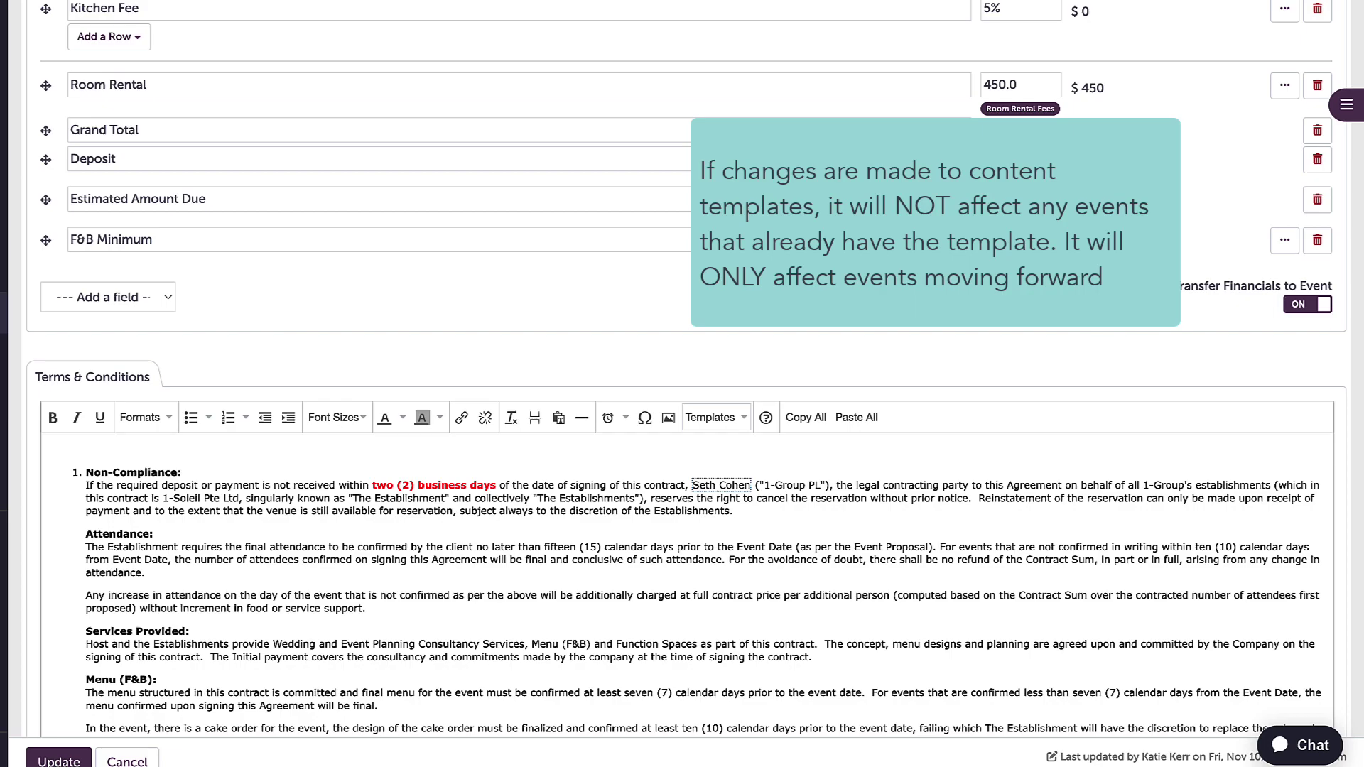
scroll(682, 426, down, 1)
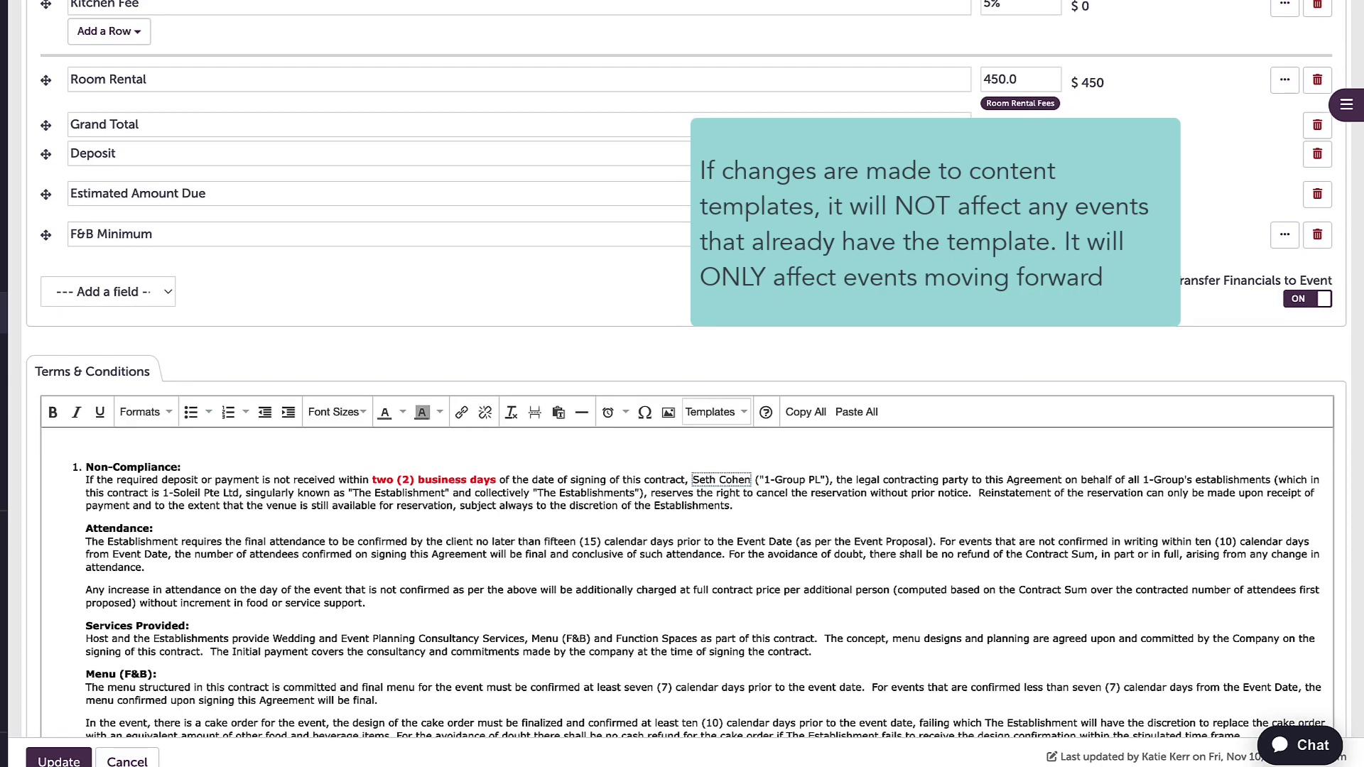
scroll(682, 426, down, 1)
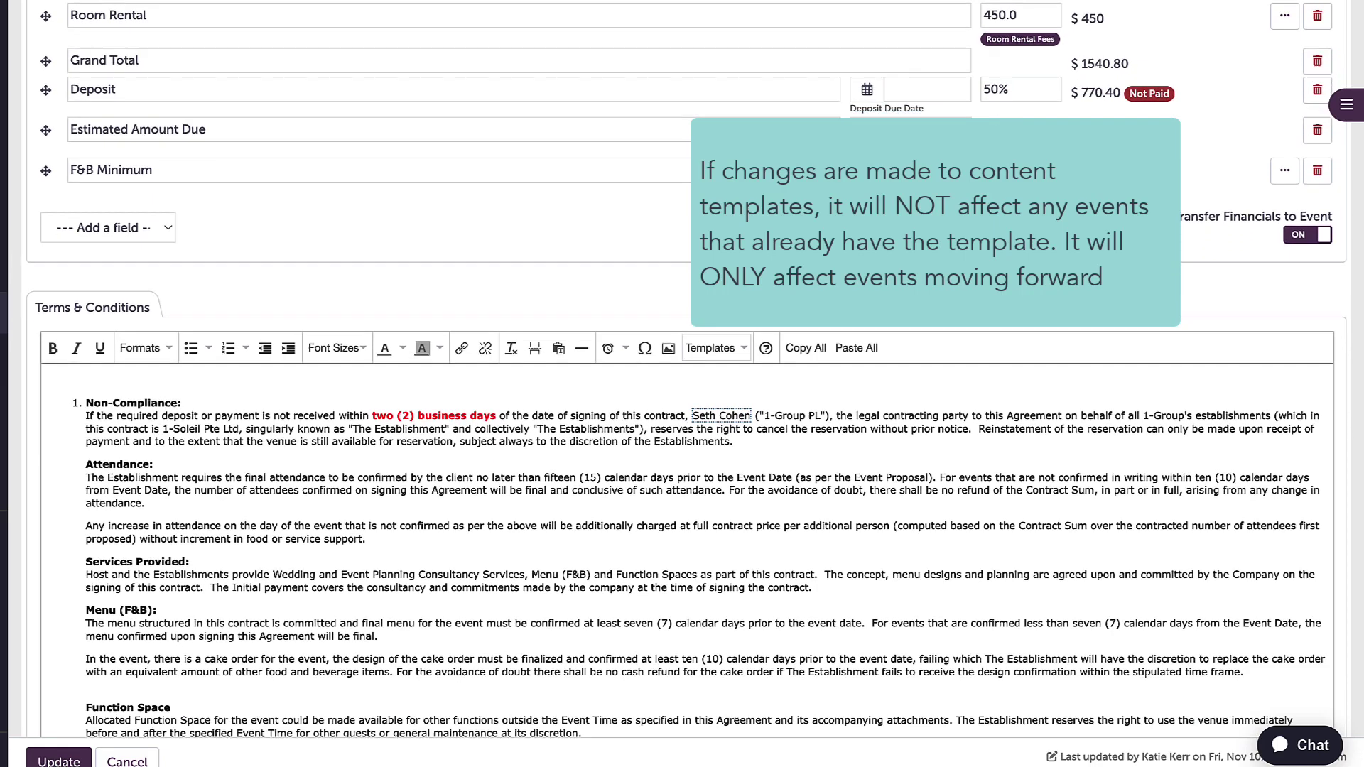
scroll(682, 427, down, 1)
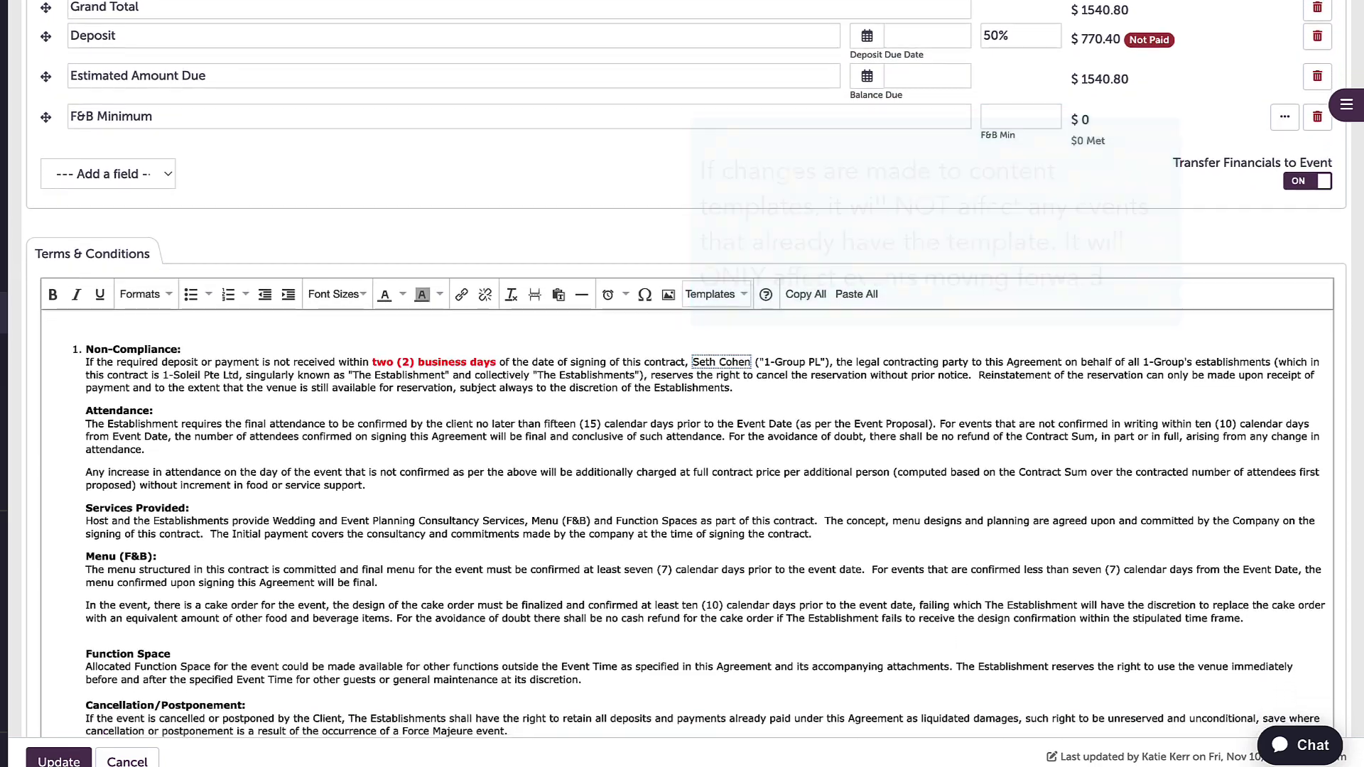